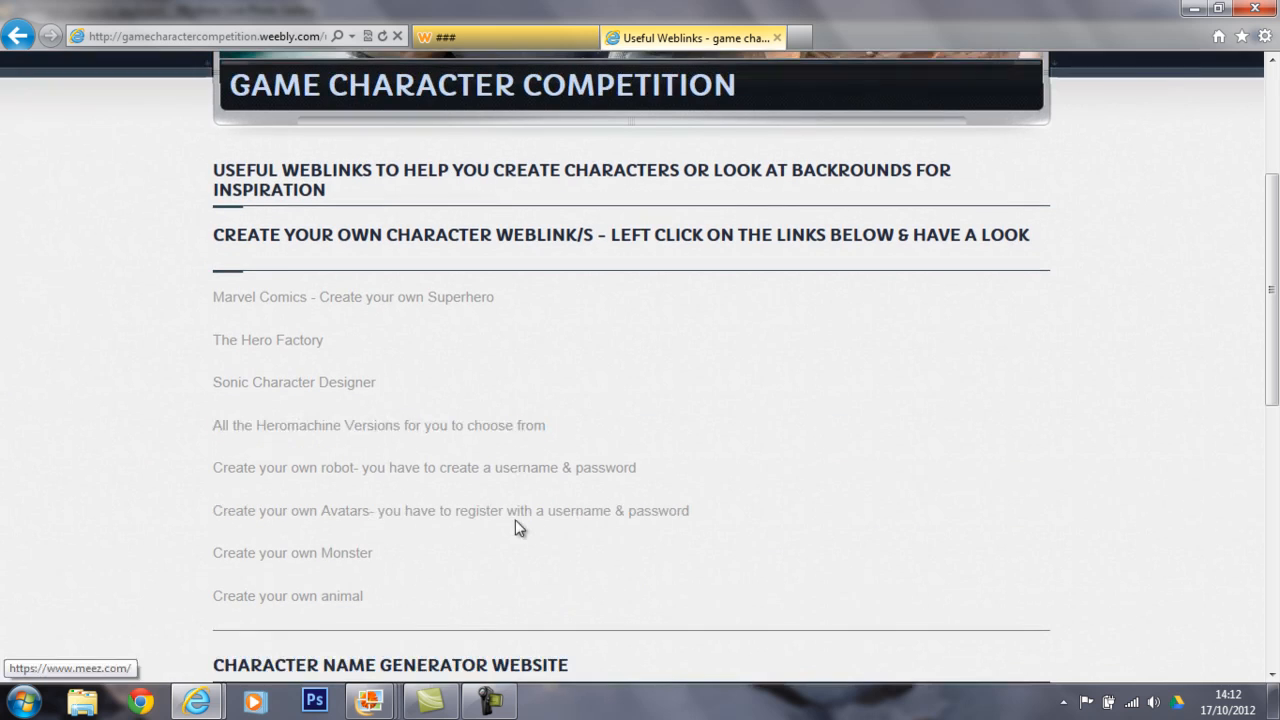
Open the "Create your own Monster" link and give the monster the Hammer head and Cyclops eyes.
left_click(339, 558)
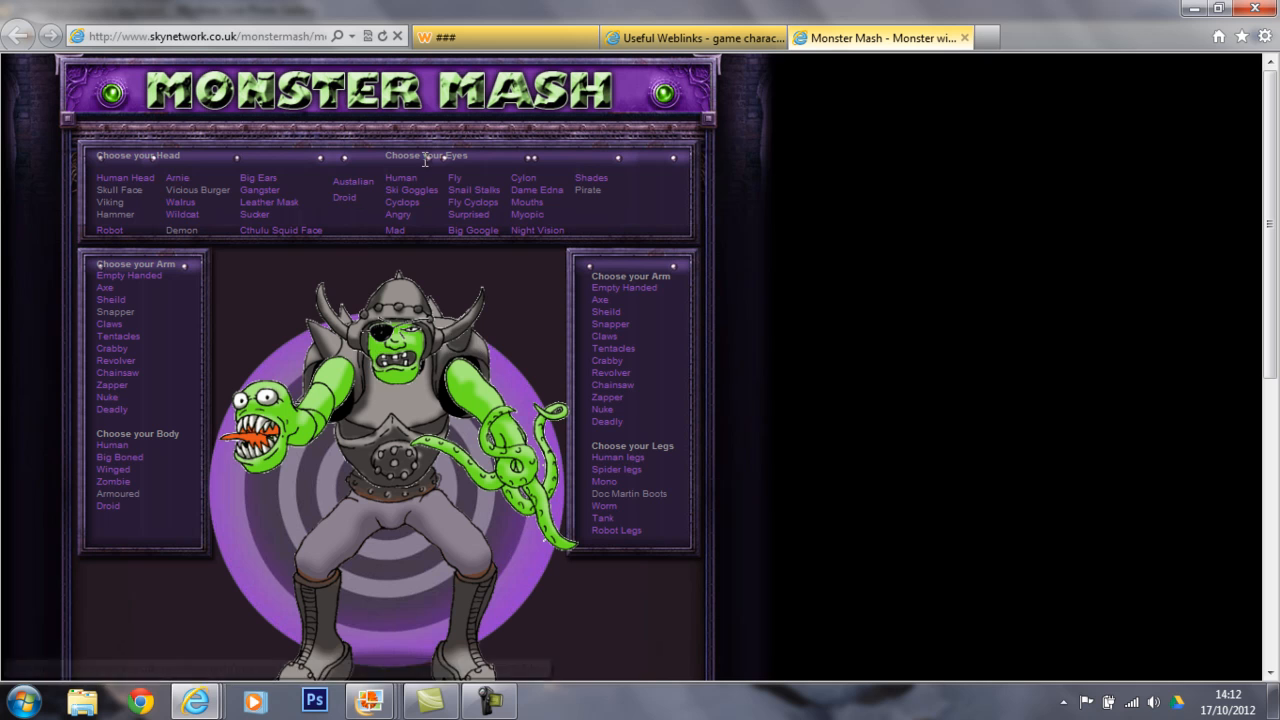
left_click(130, 213)
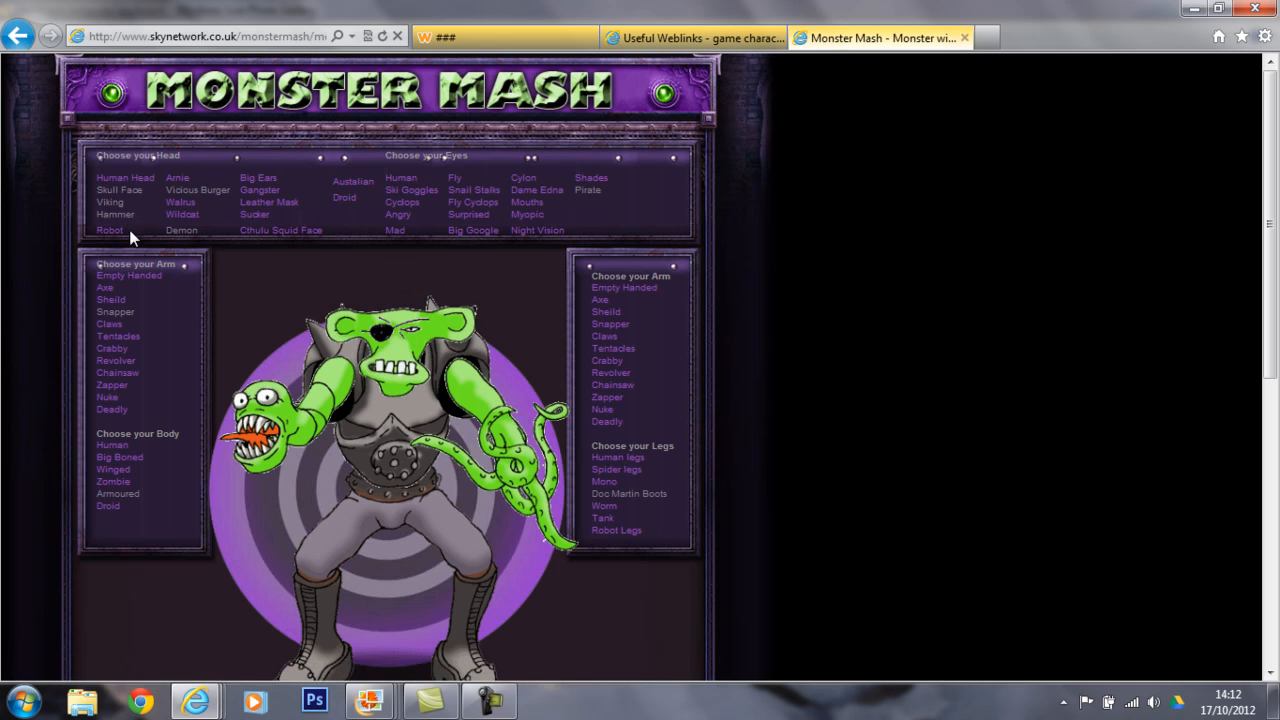
left_click(410, 204)
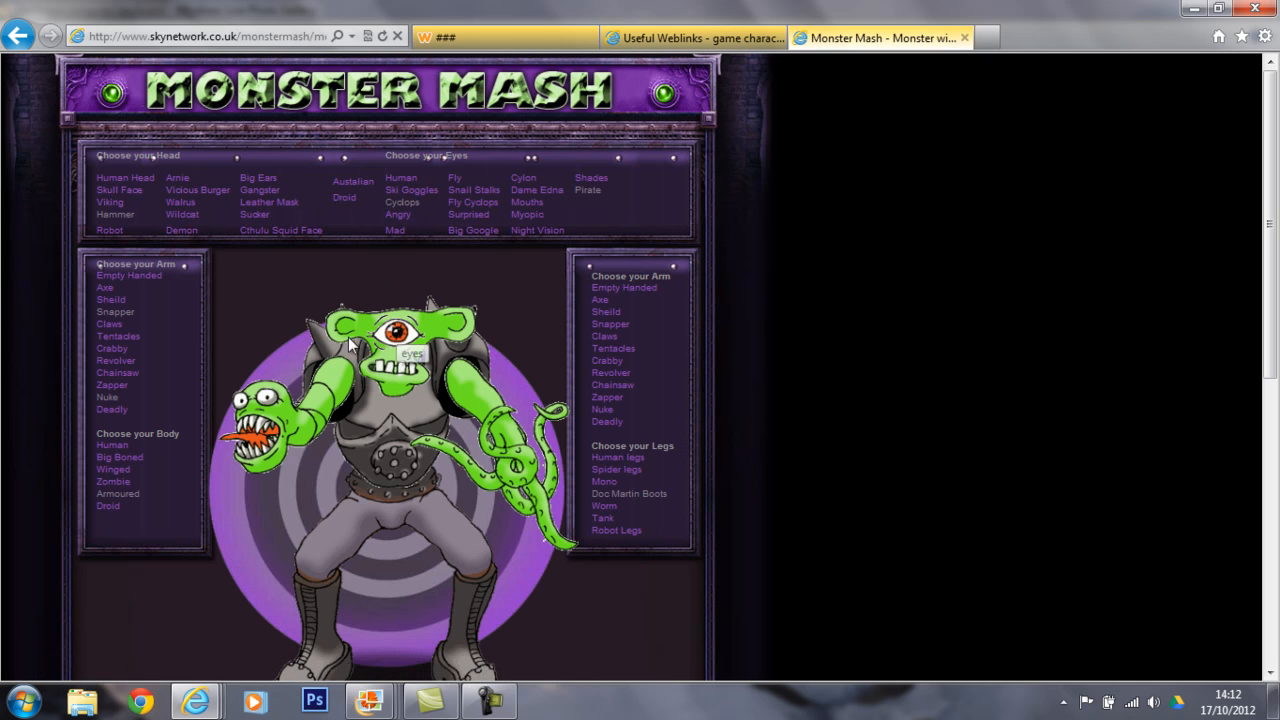
Try the Sheild and Tentacles options for the monster's left-side arm and the Zombie body, then restore the Armoured body.
left_click(122, 299)
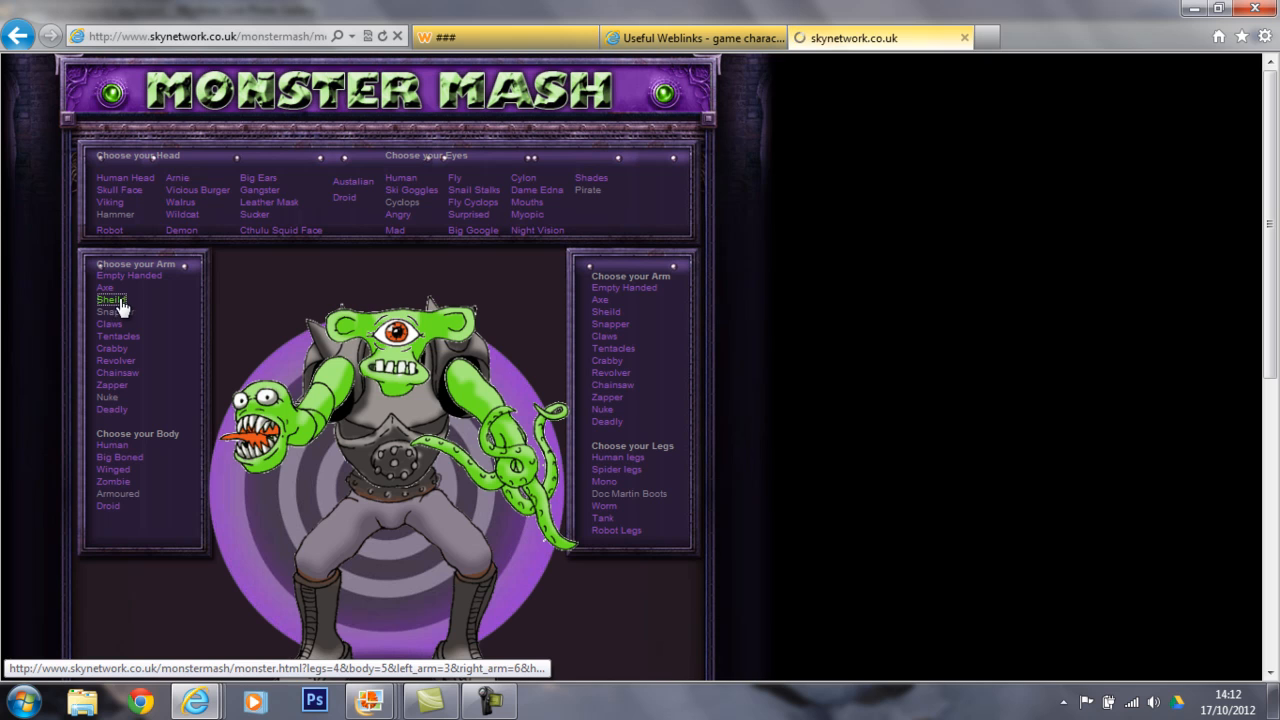
left_click(127, 338)
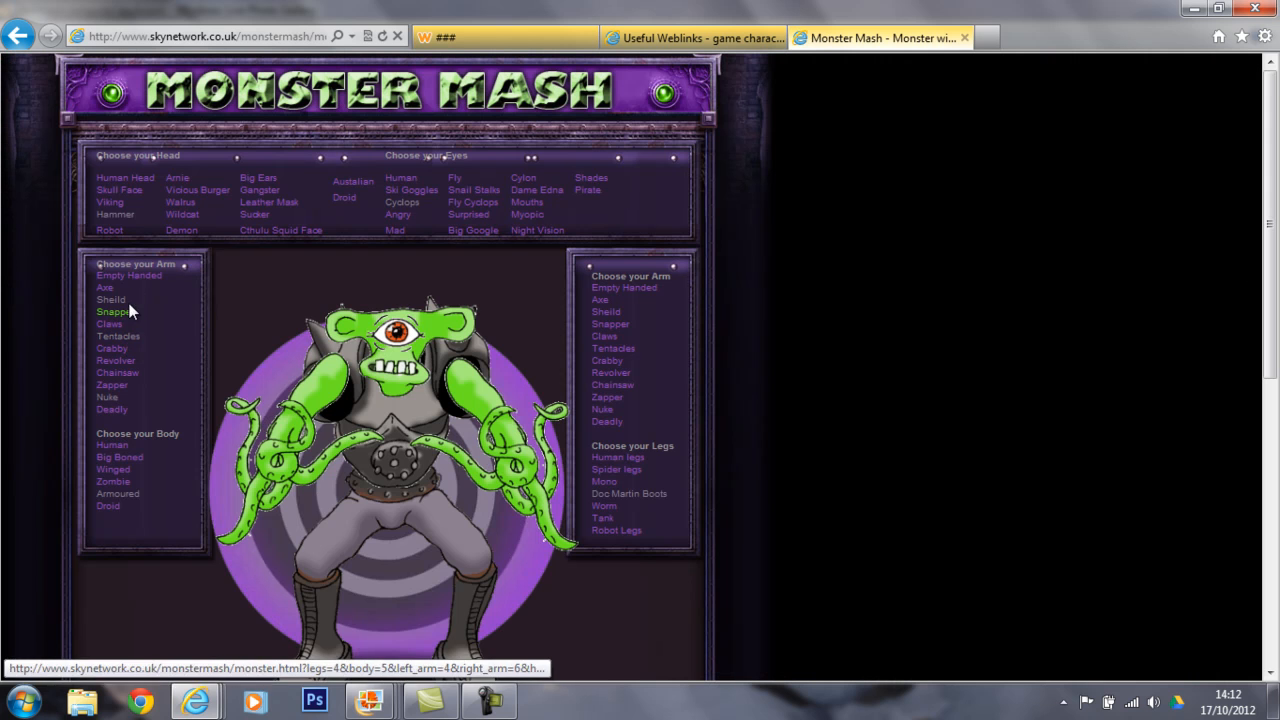
left_click(114, 482)
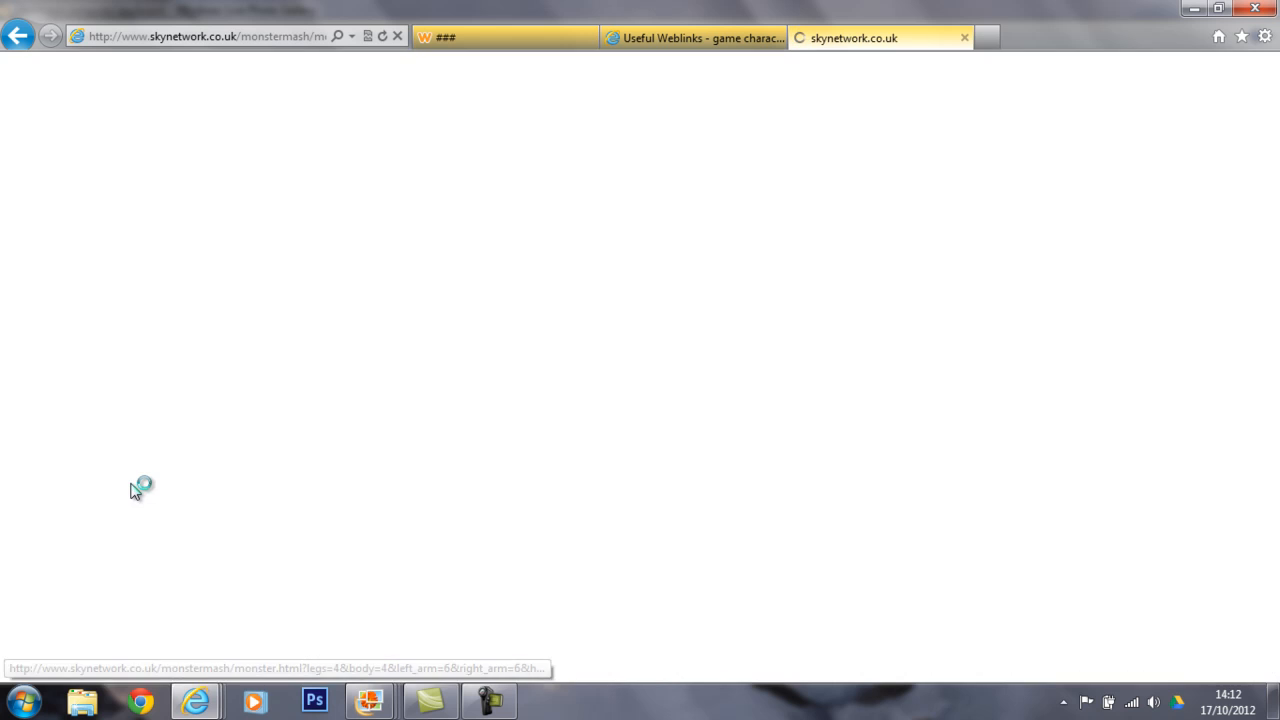
left_click(124, 493)
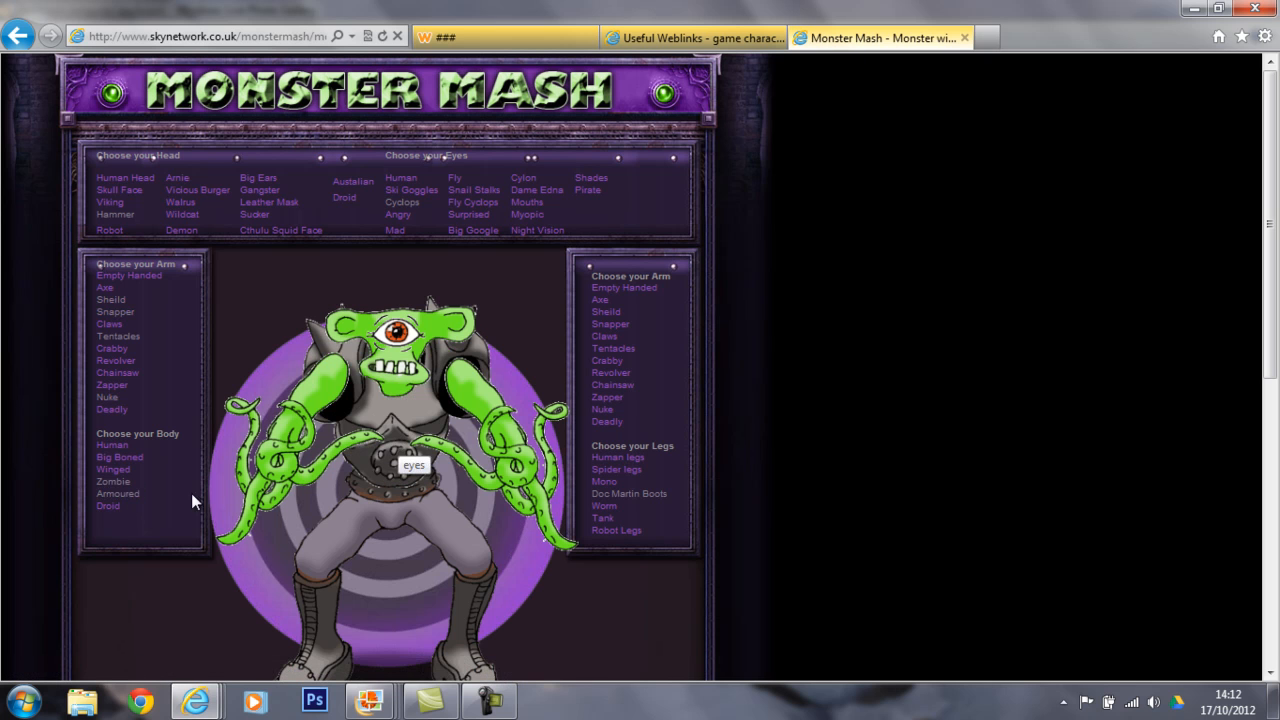
Try the Revolver and Zapper on the monster's left-side arm, settling on the Nuke weapon.
left_click(129, 366)
left_click(124, 389)
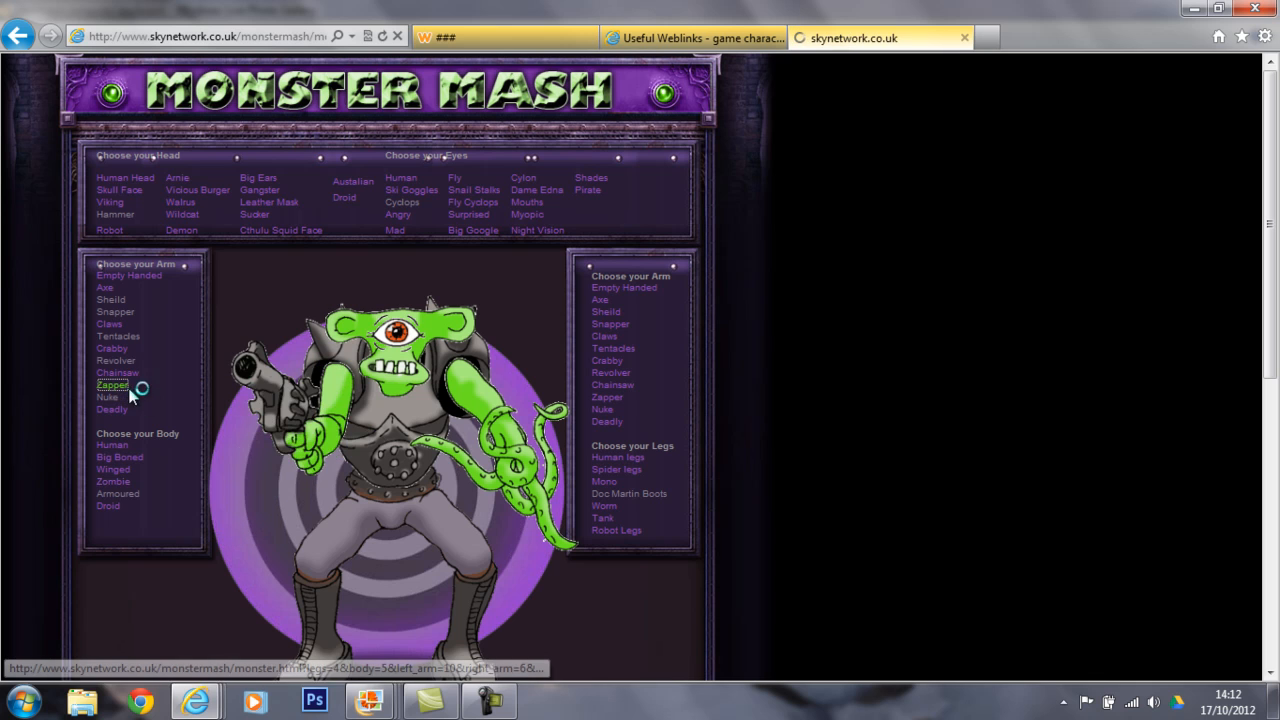
left_click(118, 409)
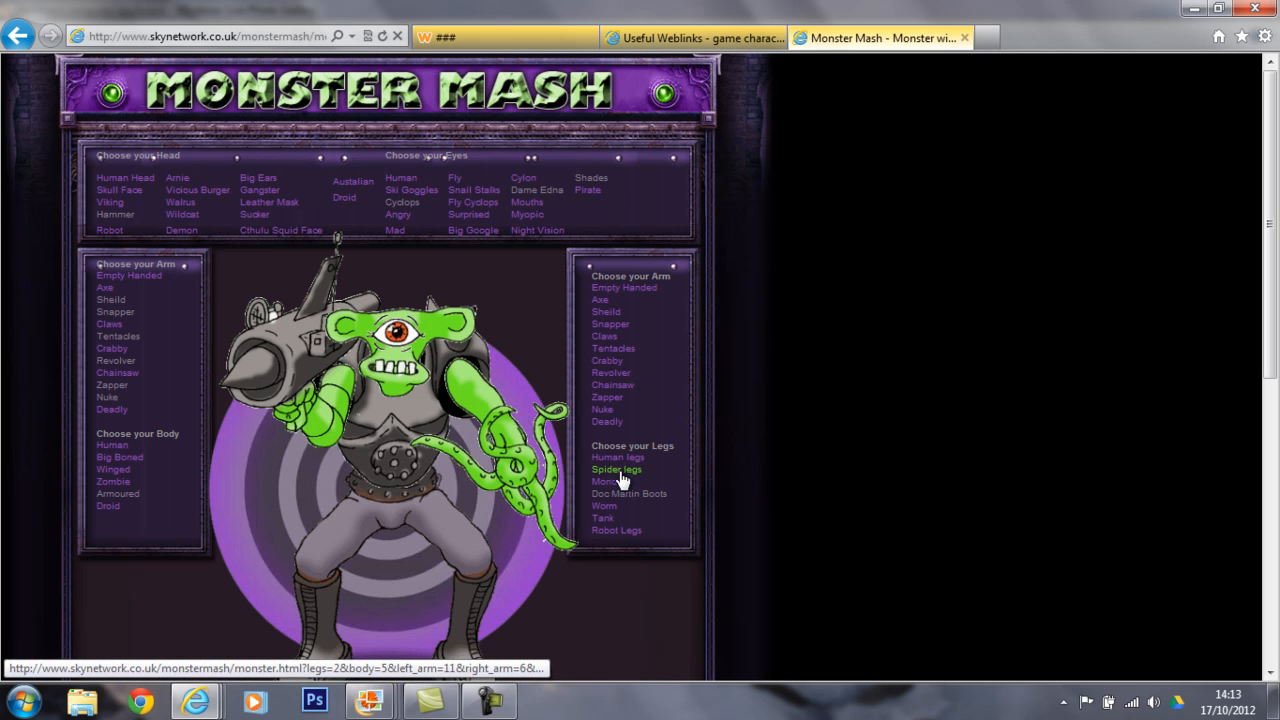
Try Robot Legs and Tank for the monster's lower body, settling on Spider legs.
left_click(613, 531)
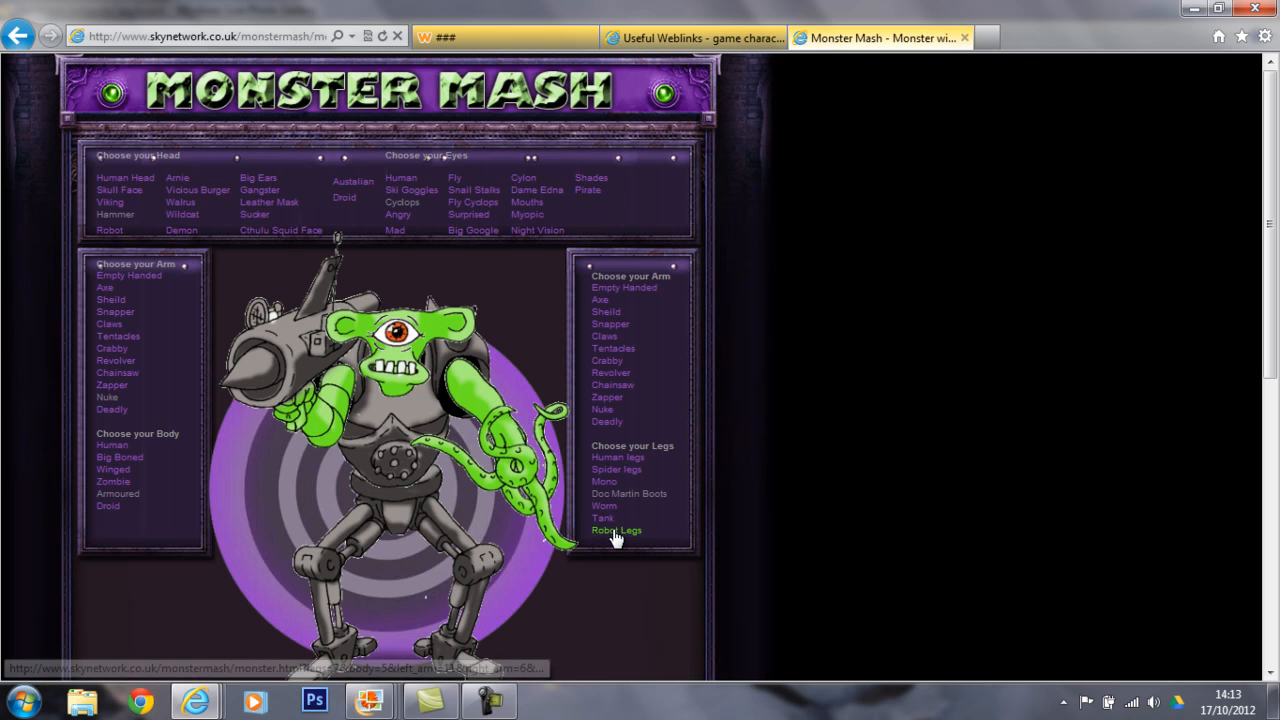
left_click(605, 519)
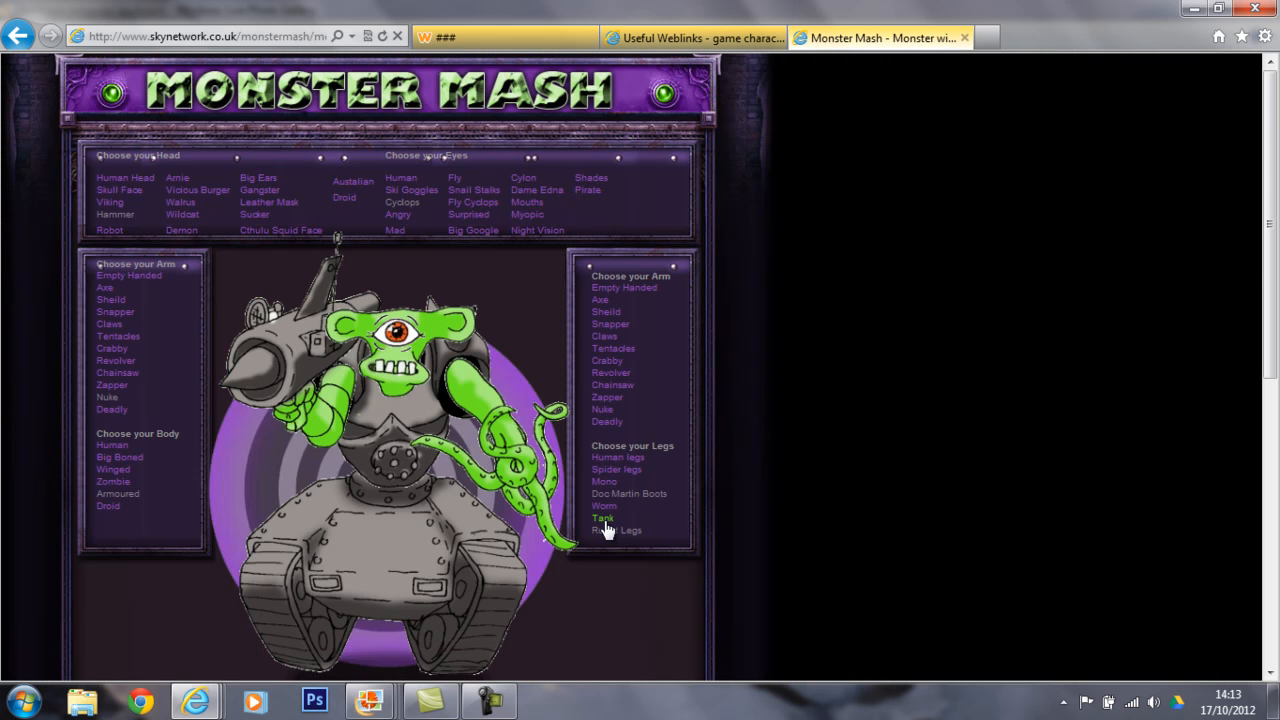
left_click(622, 470)
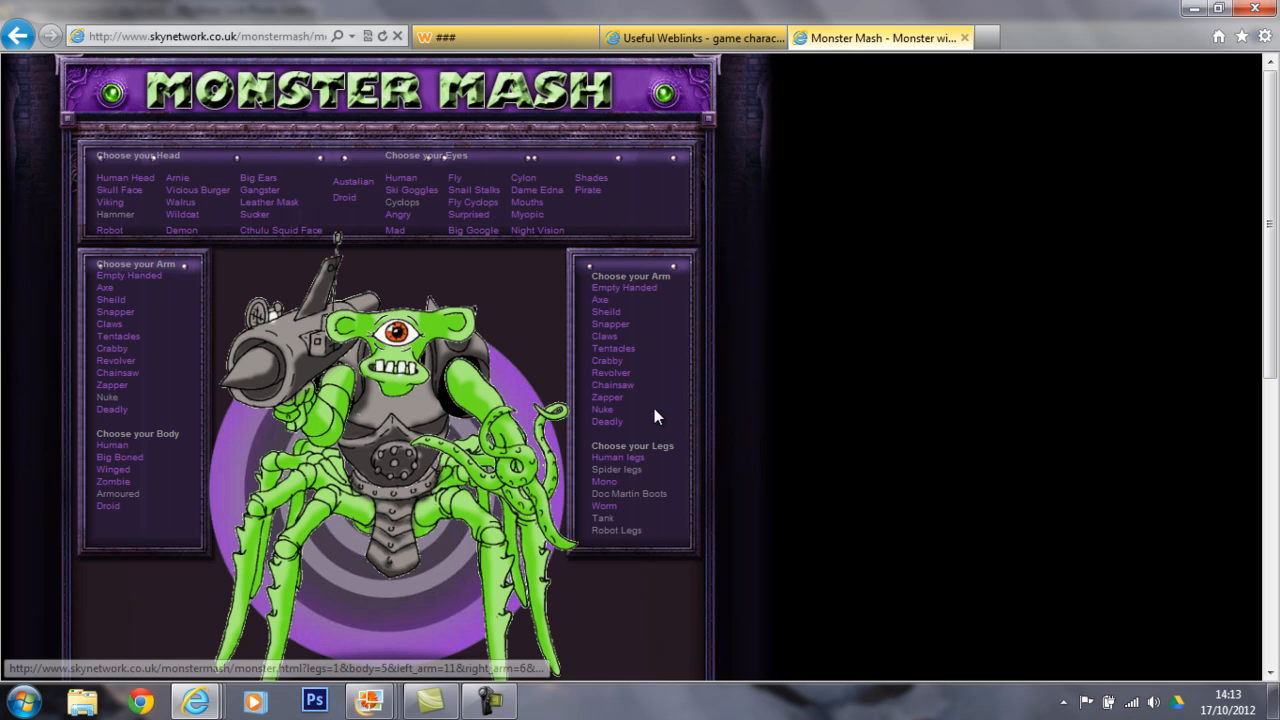
Try the Deadly option for the monster's right-side arm, settling on Claws.
left_click(612, 423)
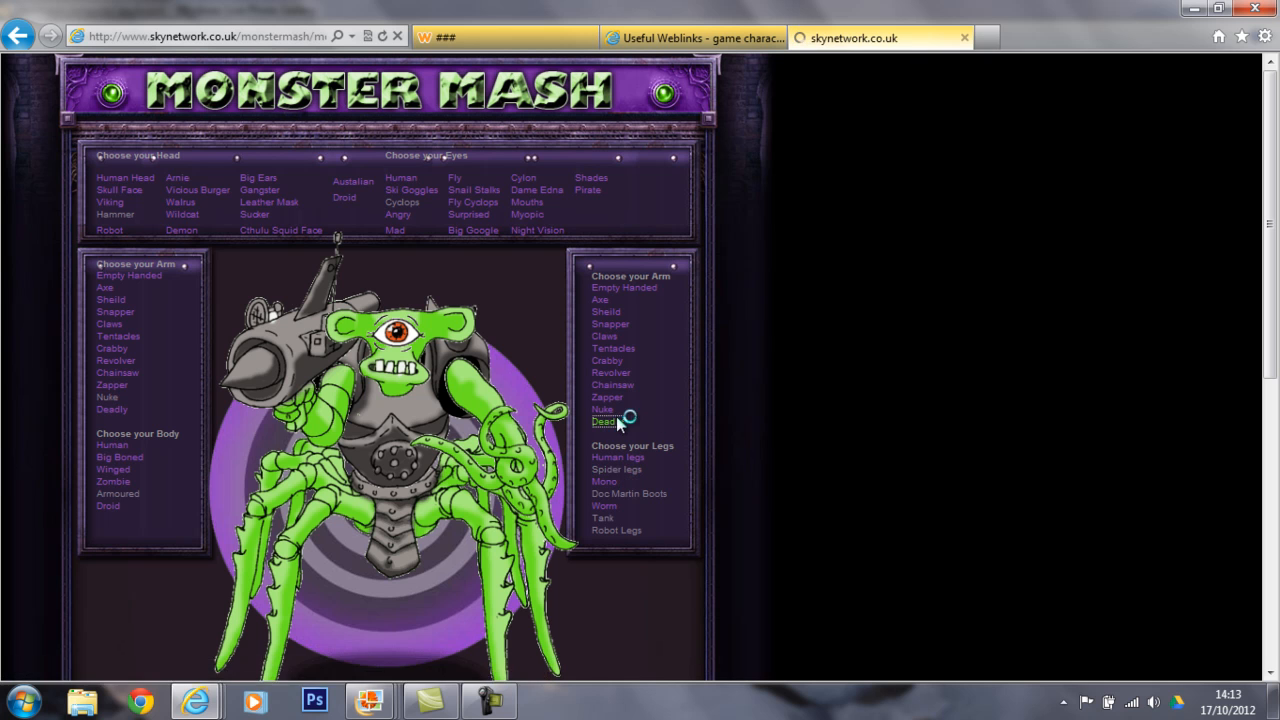
left_click(617, 338)
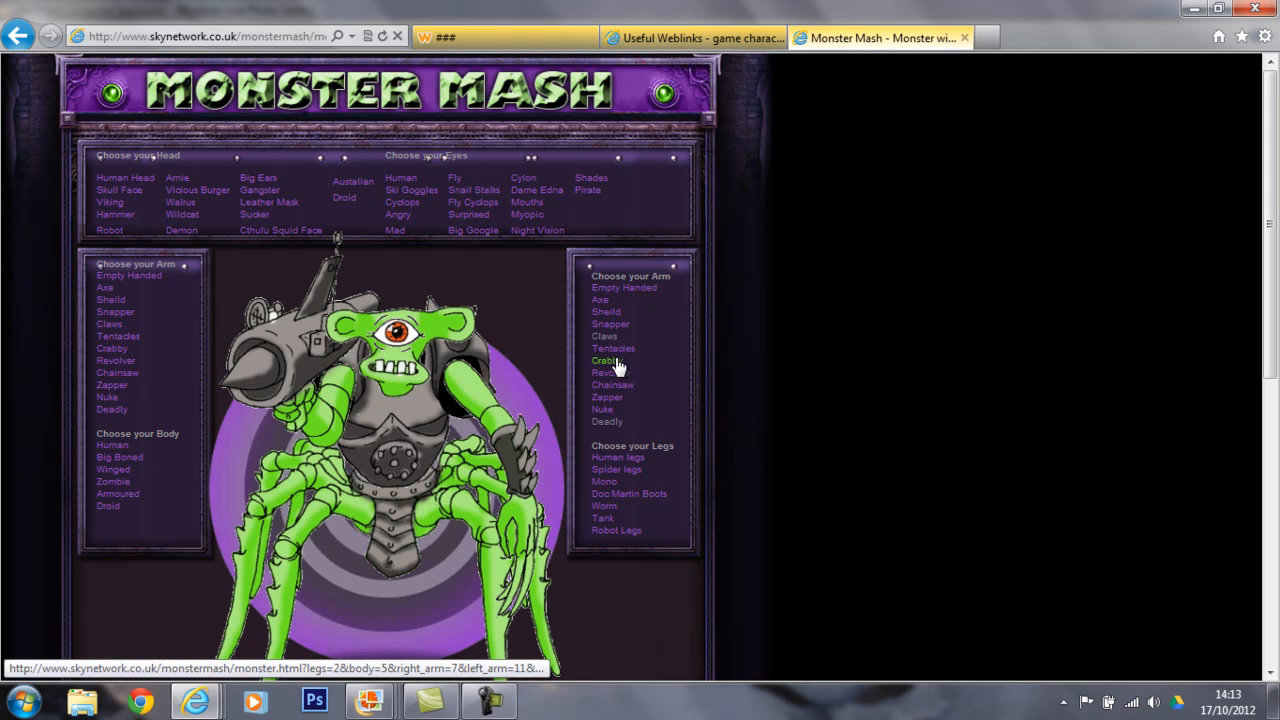
scroll(895, 449, "down", 2)
scroll(890, 458, "up", 2)
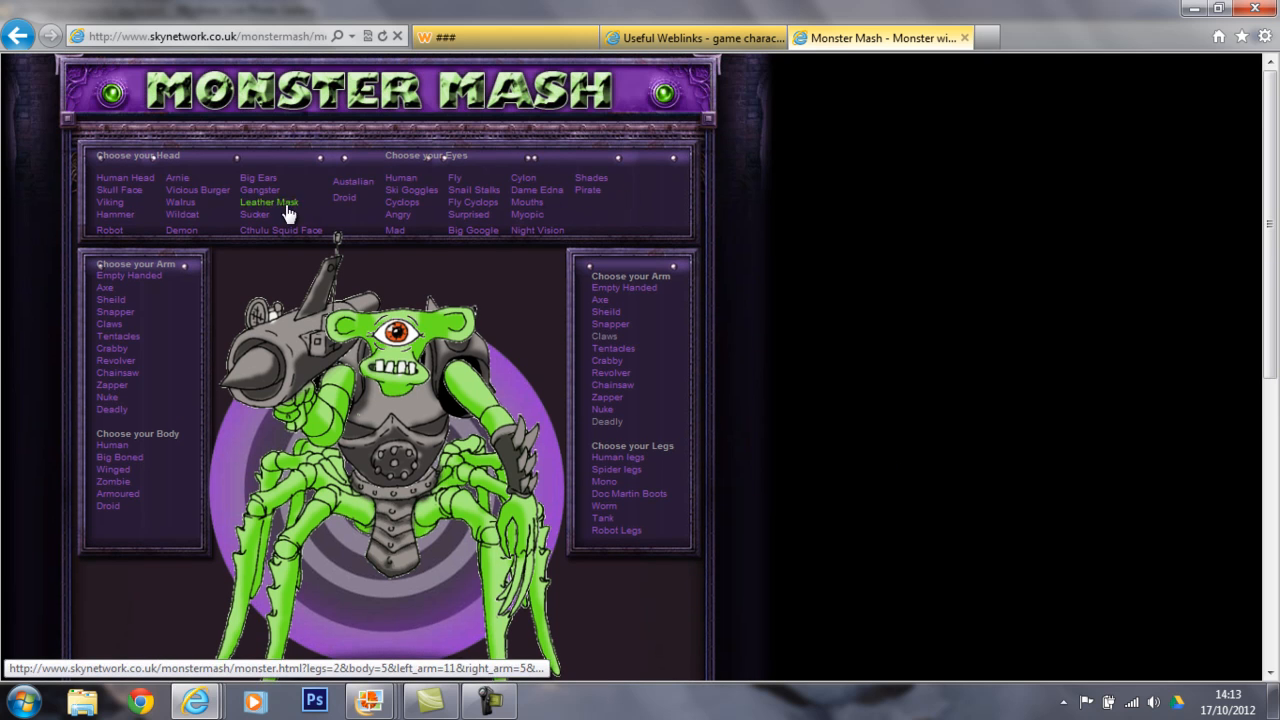
Try the Arnie head on the monster and return to the Hammer head.
left_click(178, 180)
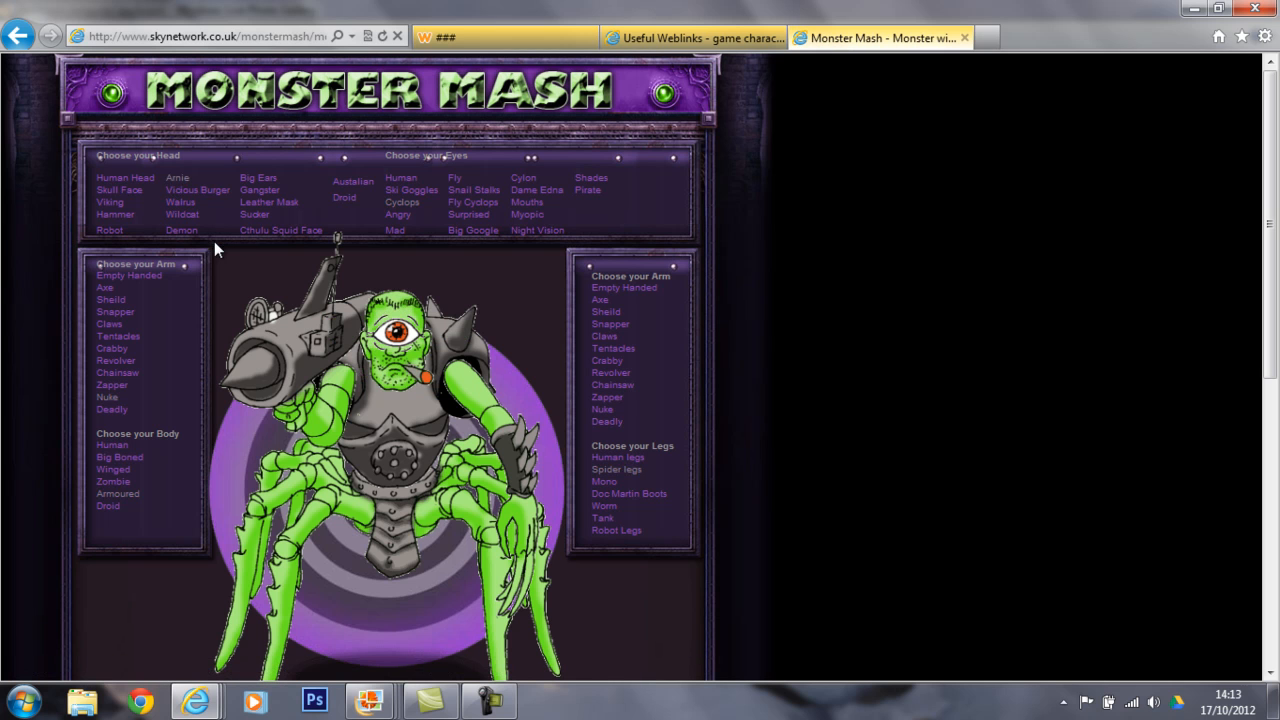
left_click(111, 216)
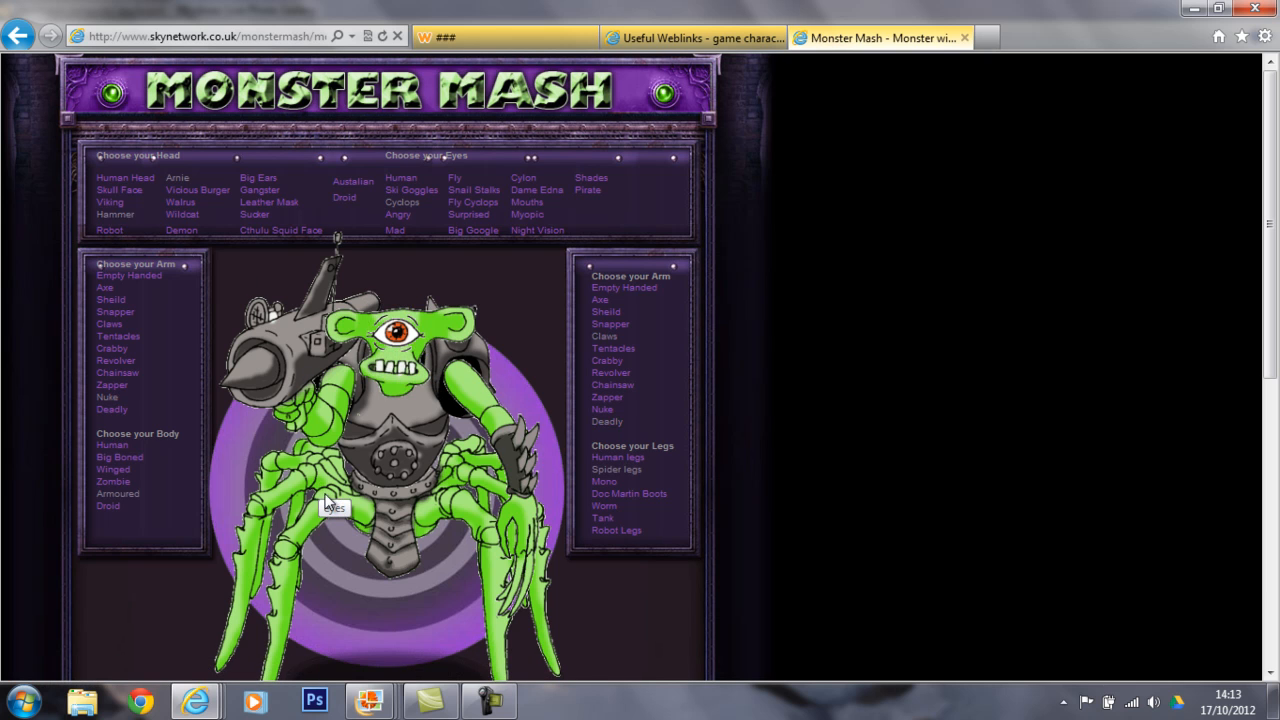
Examine the save and copy options offered for the finished monster picture, and dismiss them.
scroll(928, 493, "down", 1)
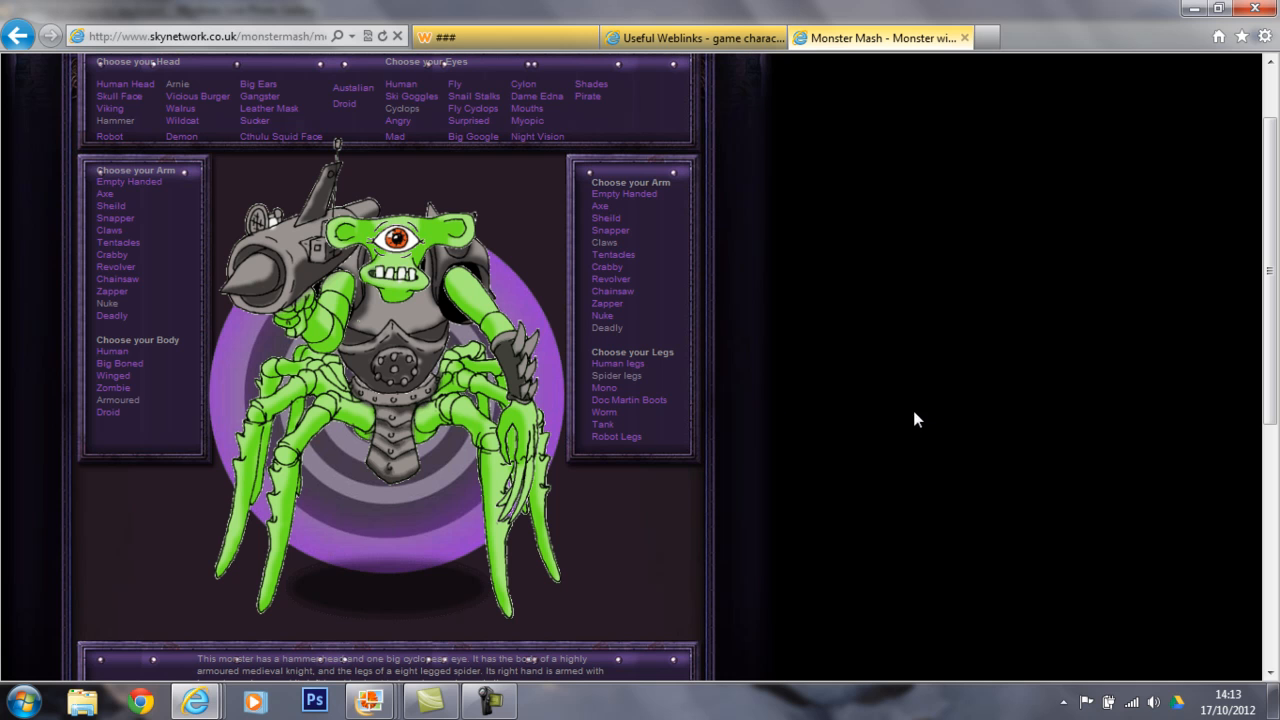
right_click(378, 353)
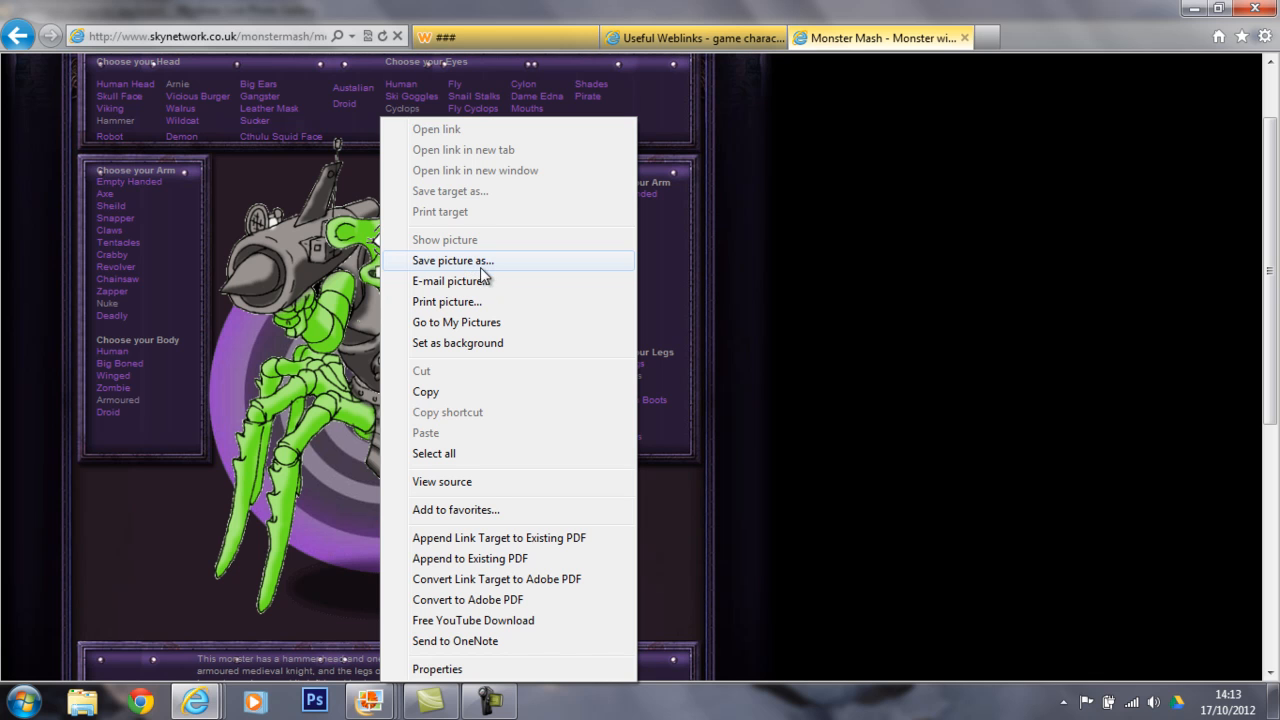
left_click(369, 378)
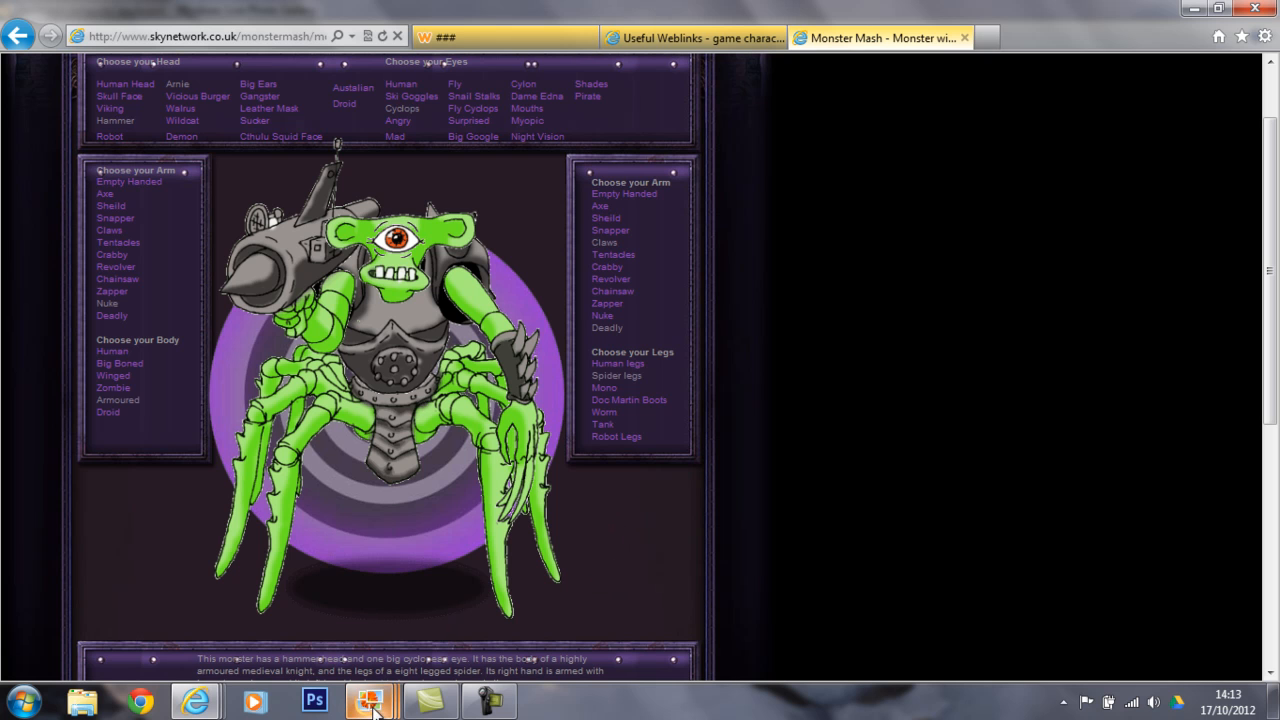
Switch to Windows Live Photo Gallery, examine the Dell keyboard and laptop pictures for the Print Screen key, and minimise them.
mouse_move(375, 708)
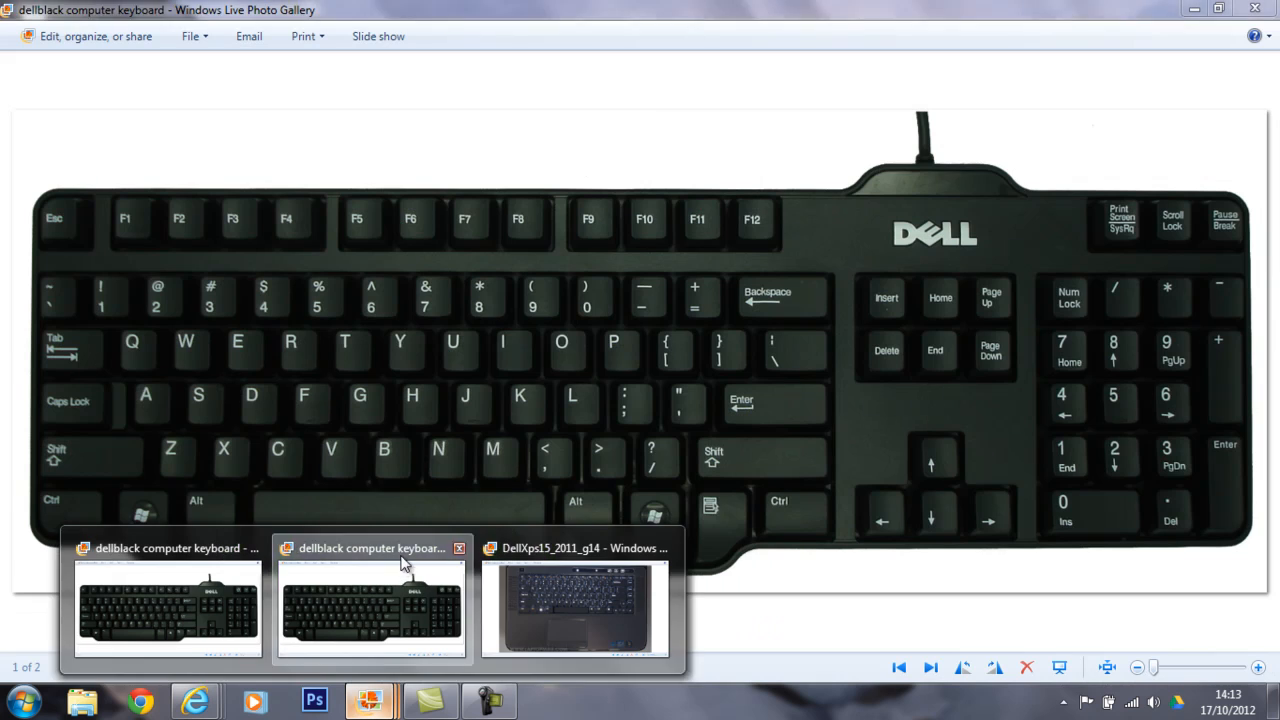
left_click(406, 563)
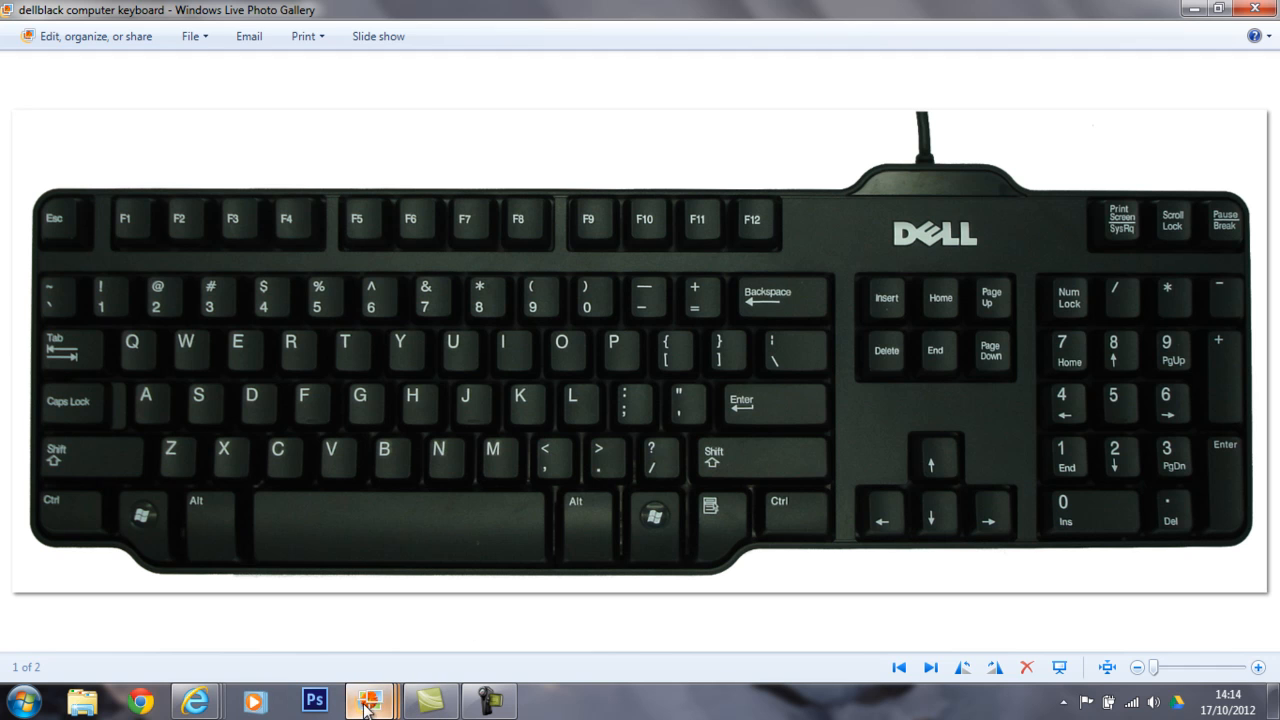
mouse_move(370, 700)
left_click(587, 553)
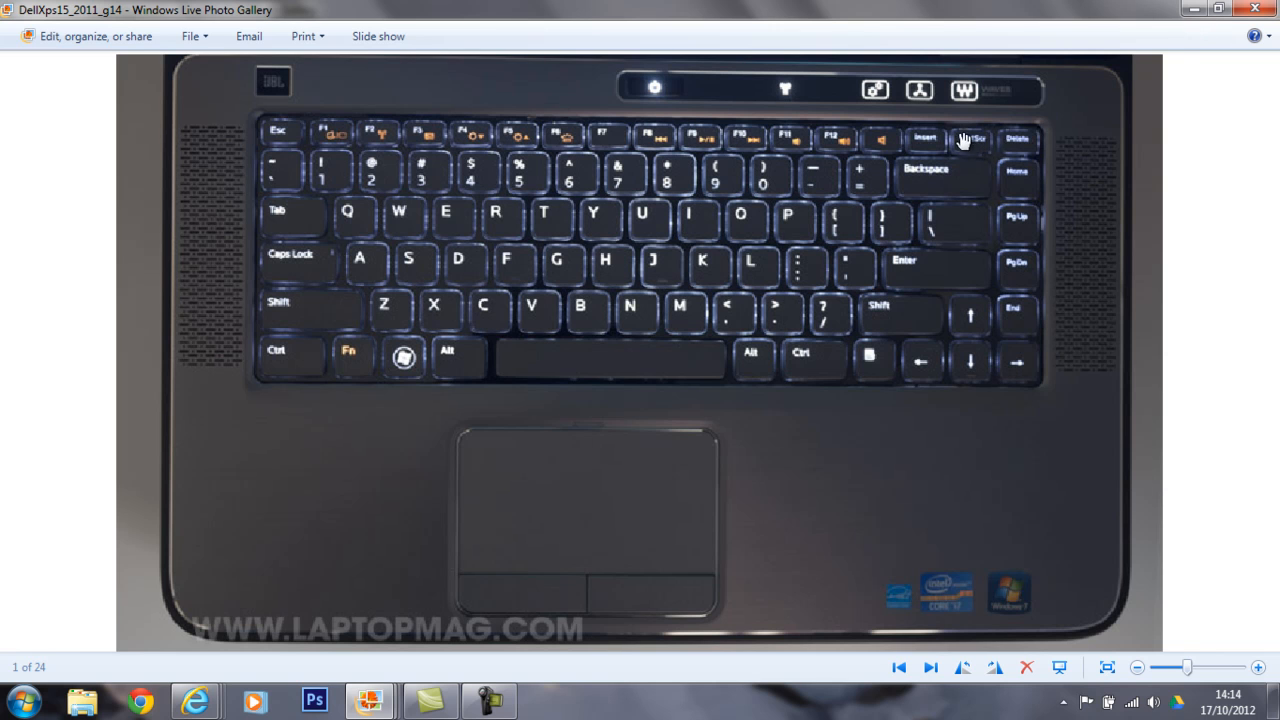
left_click(1193, 10)
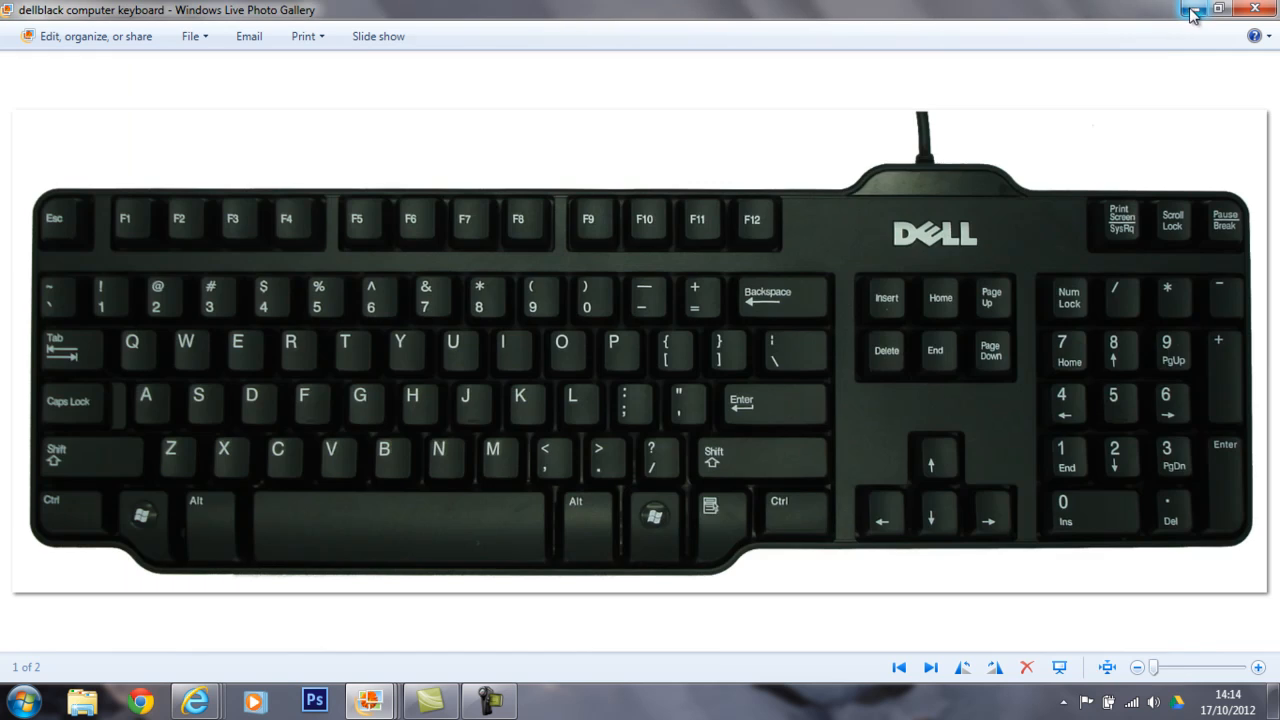
left_click(1193, 10)
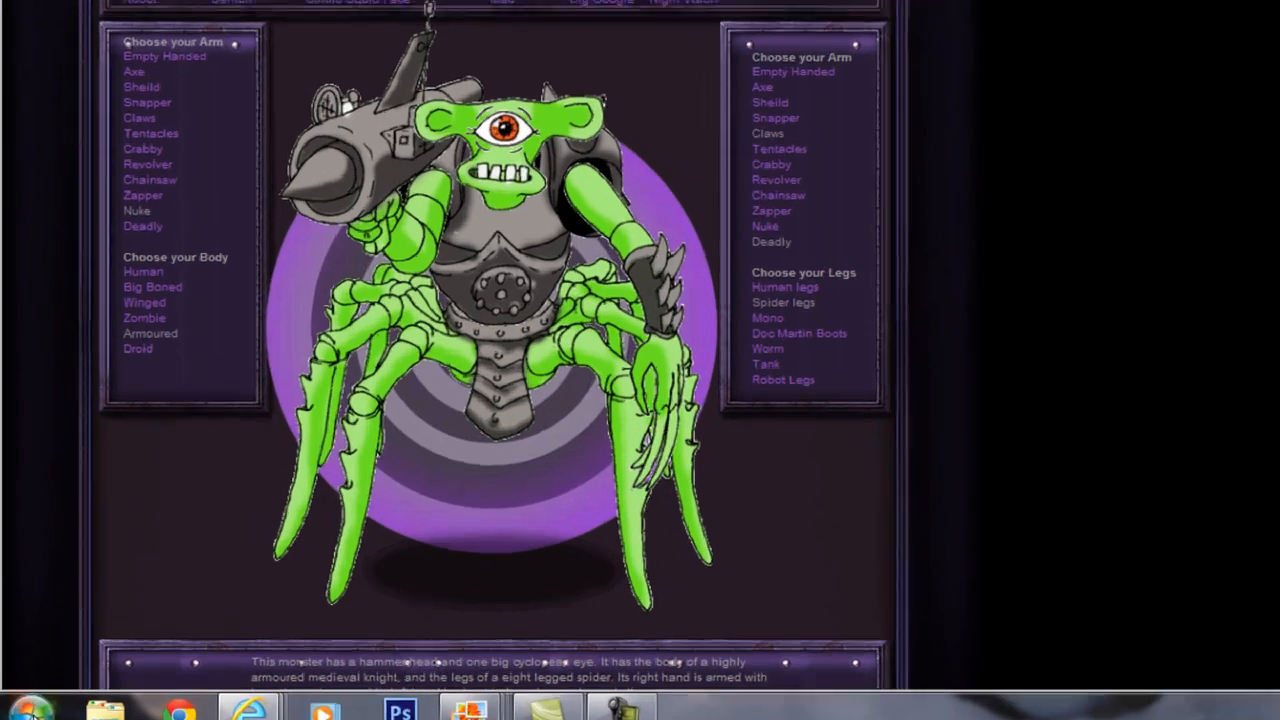
Launch Paint from the Windows Accessories programs.
left_click(30, 708)
left_click(124, 603)
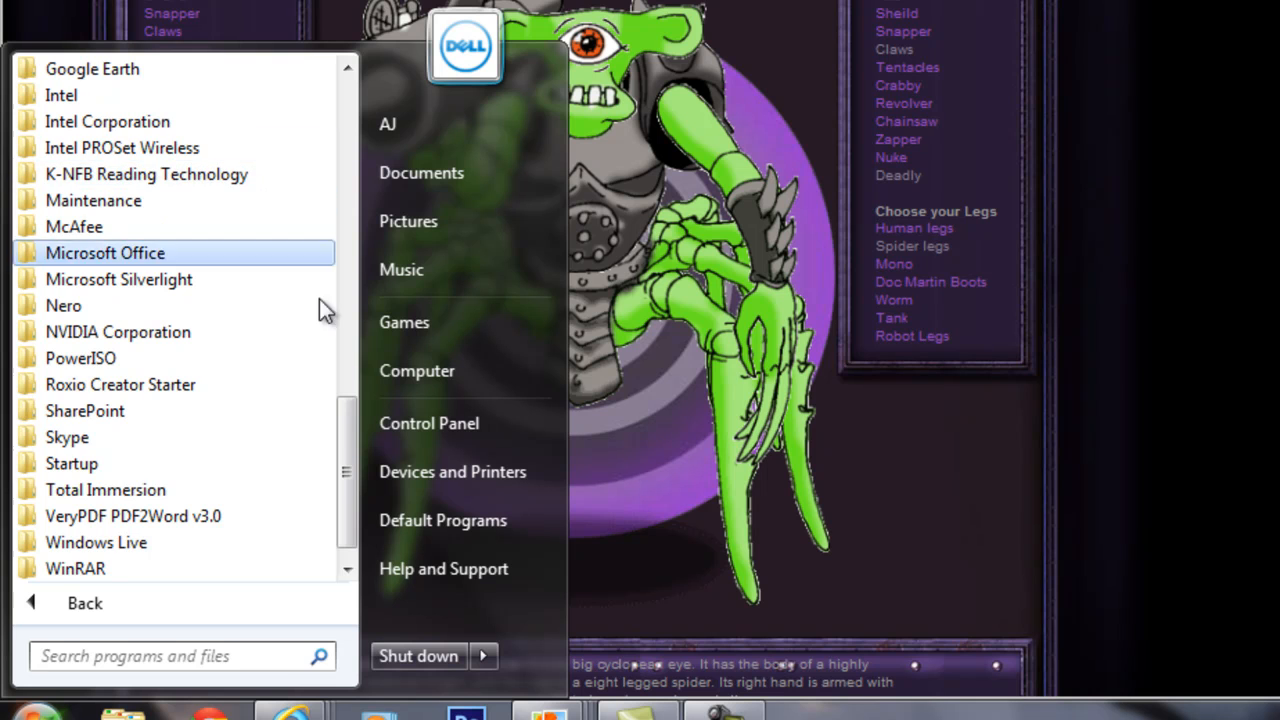
left_click_drag(348, 460, 347, 234)
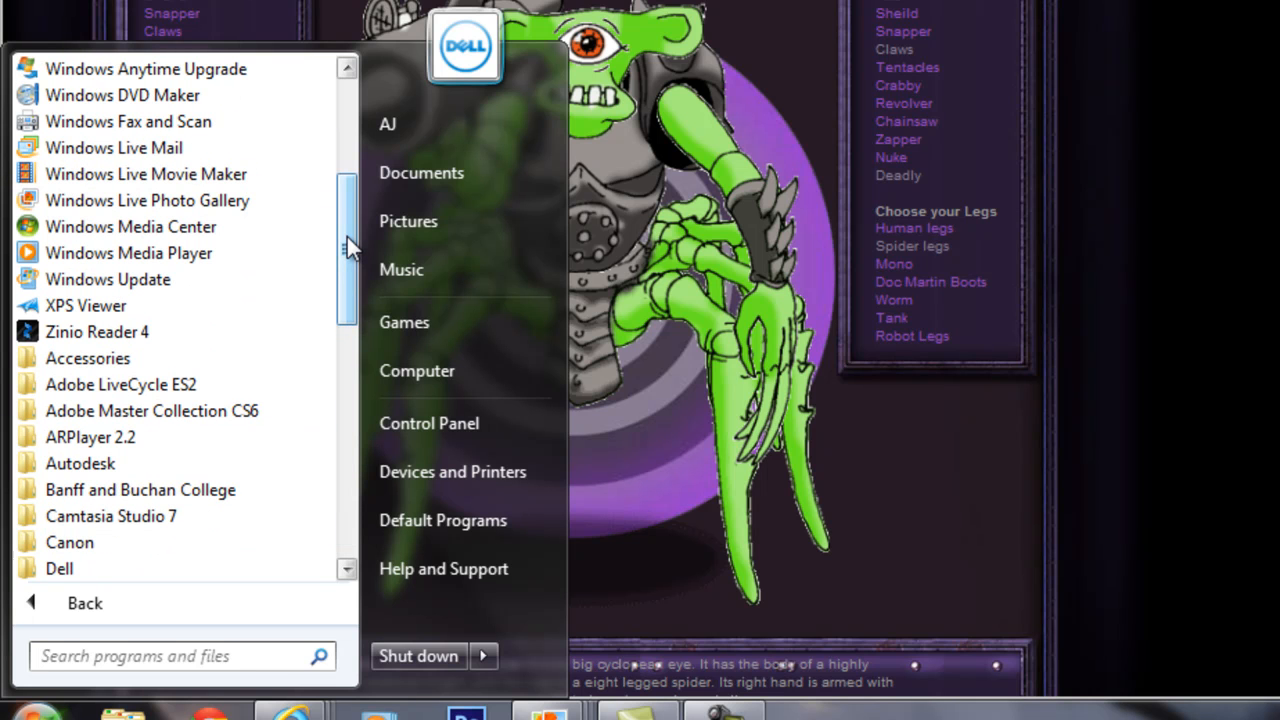
left_click(135, 360)
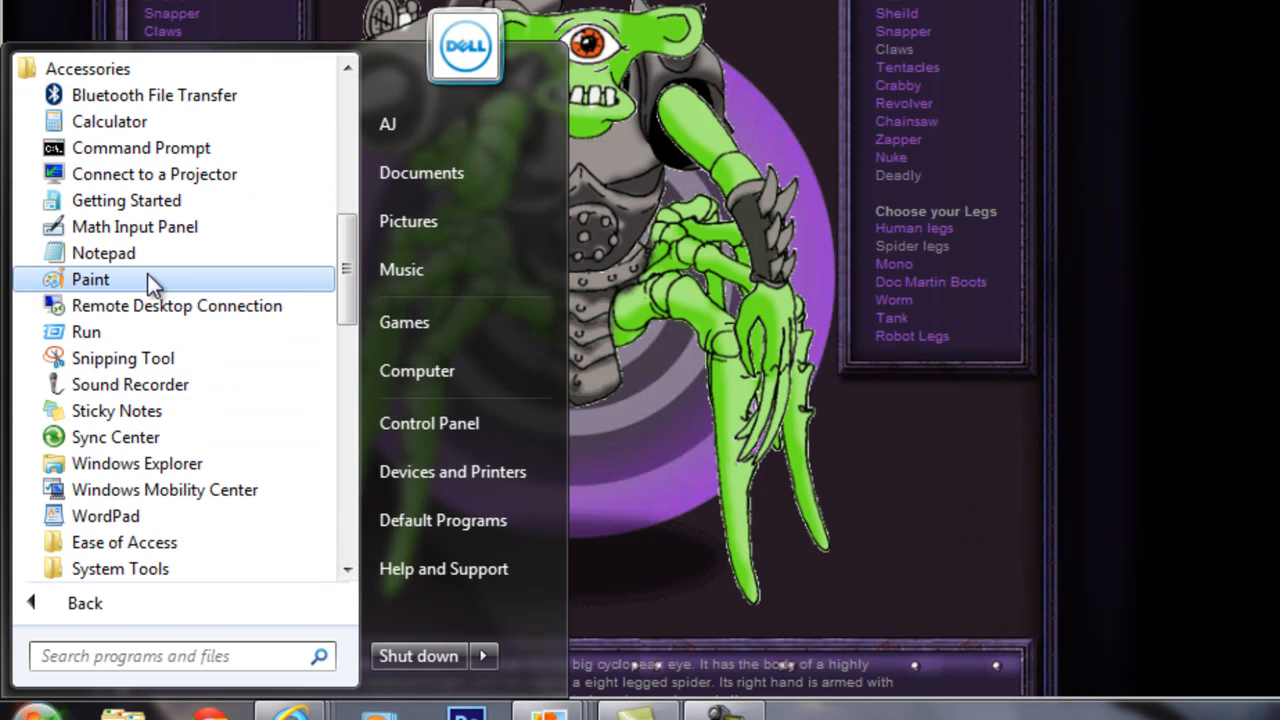
left_click(85, 279)
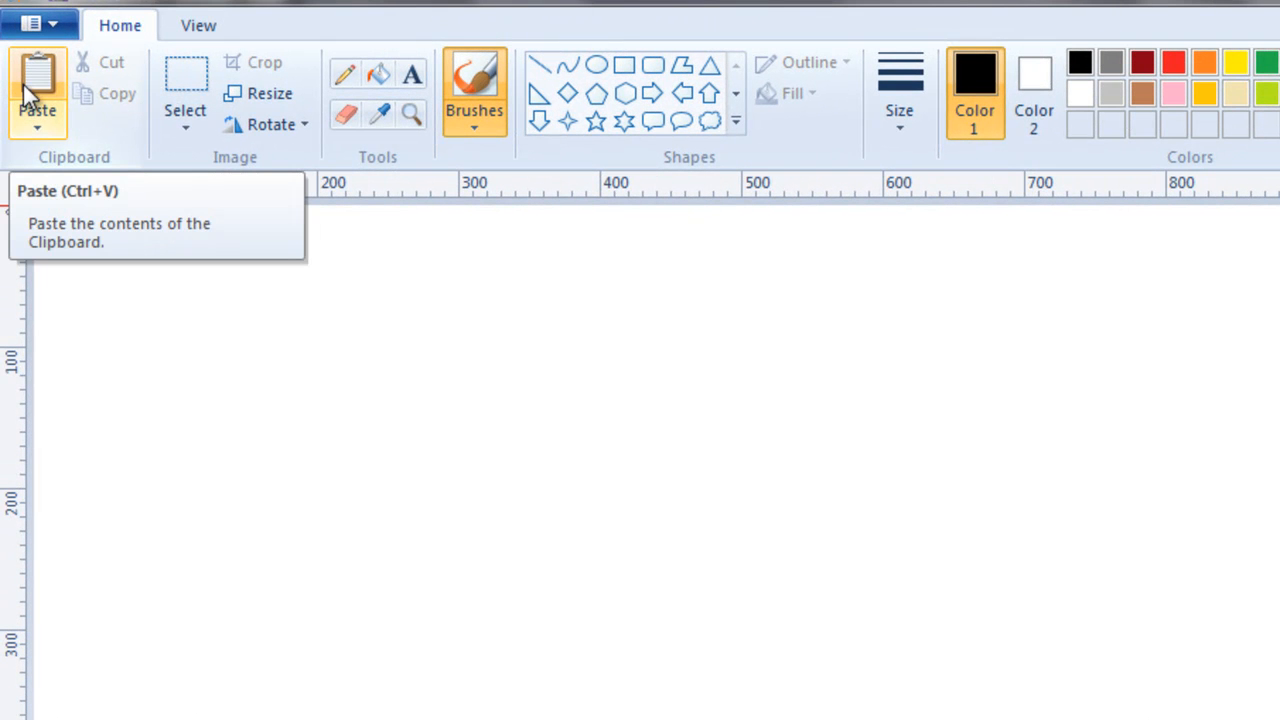
Paste the captured screenshot of the monster page into the blank Paint canvas.
left_click(39, 80)
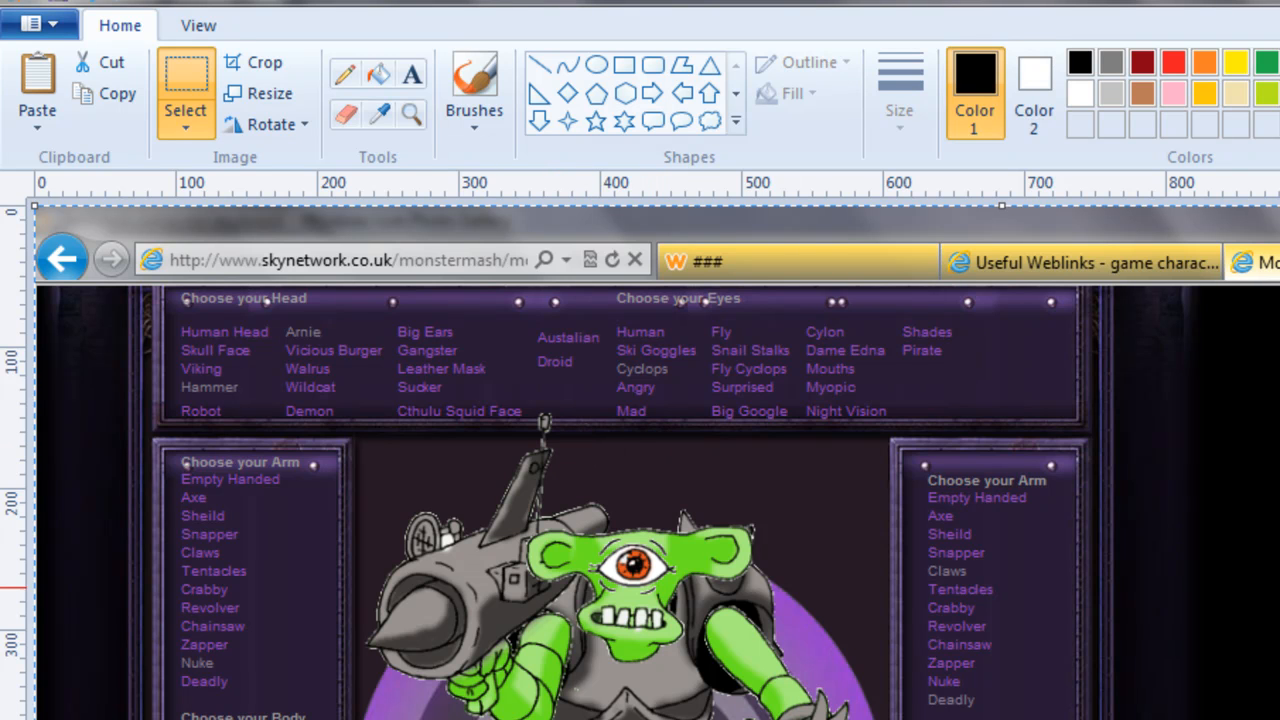
scroll(655, 458, "down", 3)
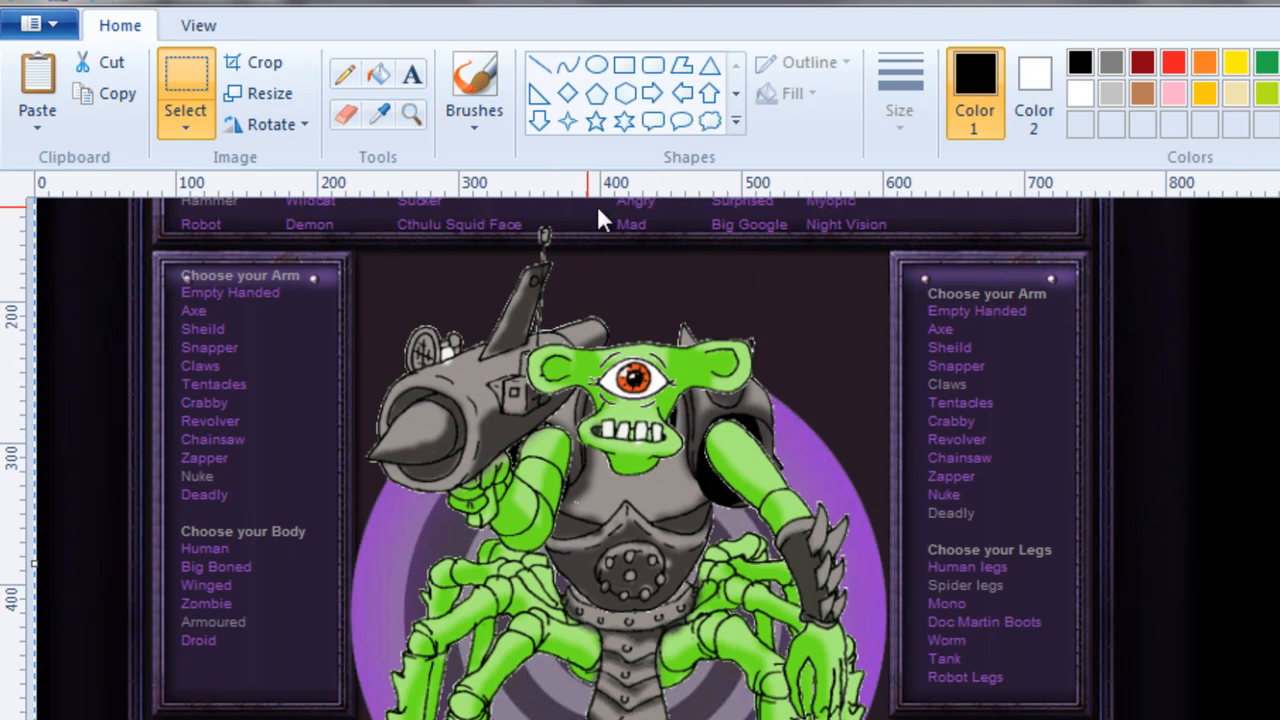
left_click(200, 30)
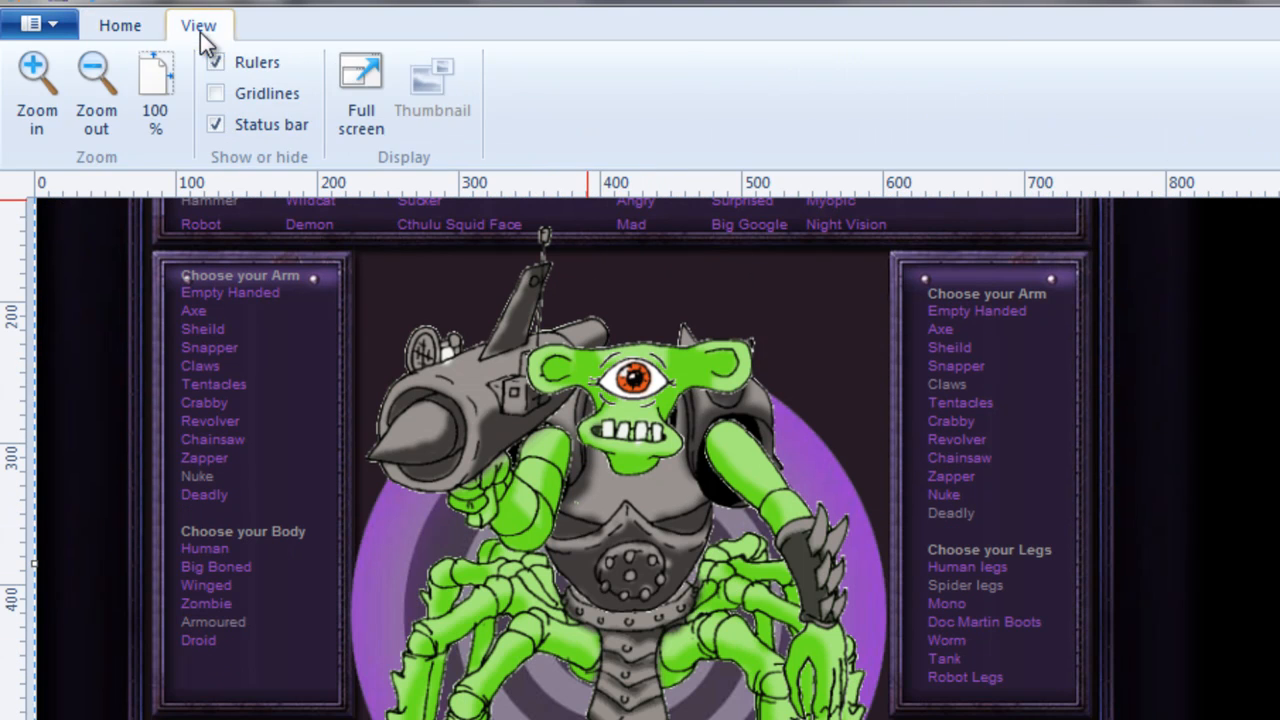
left_click(100, 86)
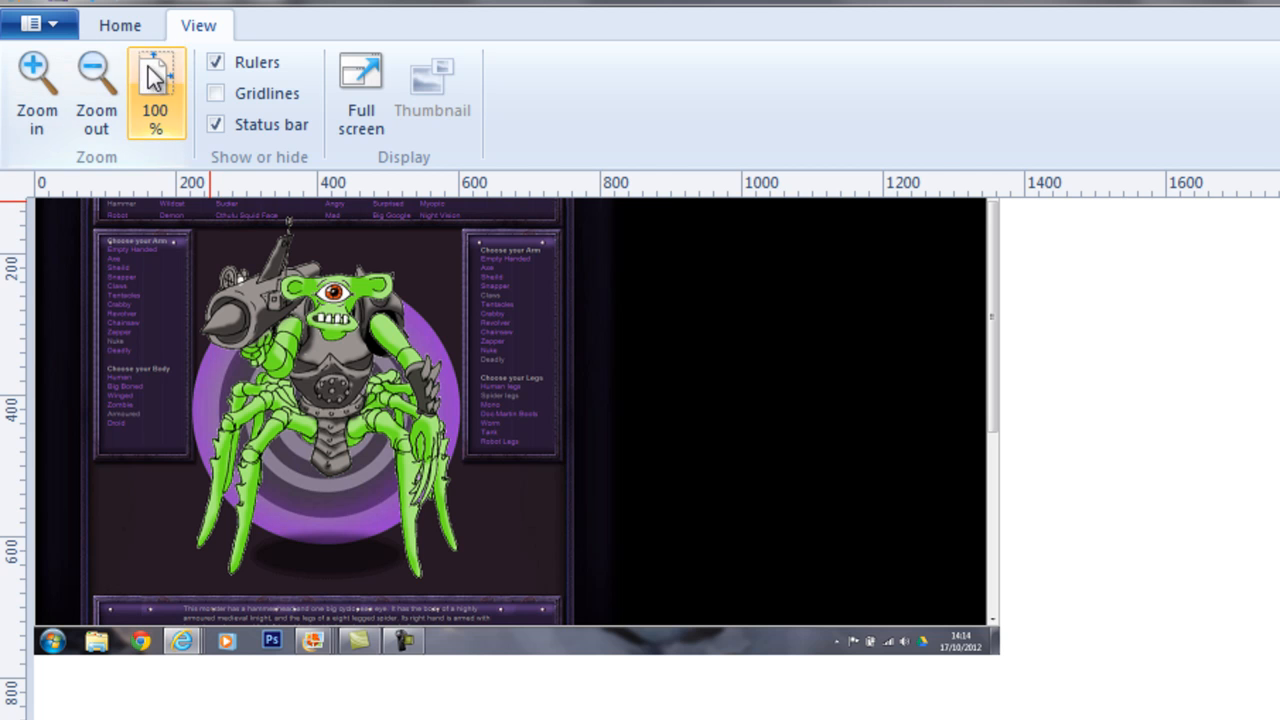
Crop the pasted screenshot to a rectangle around the monster, excluding the surrounding page panels.
left_click(116, 30)
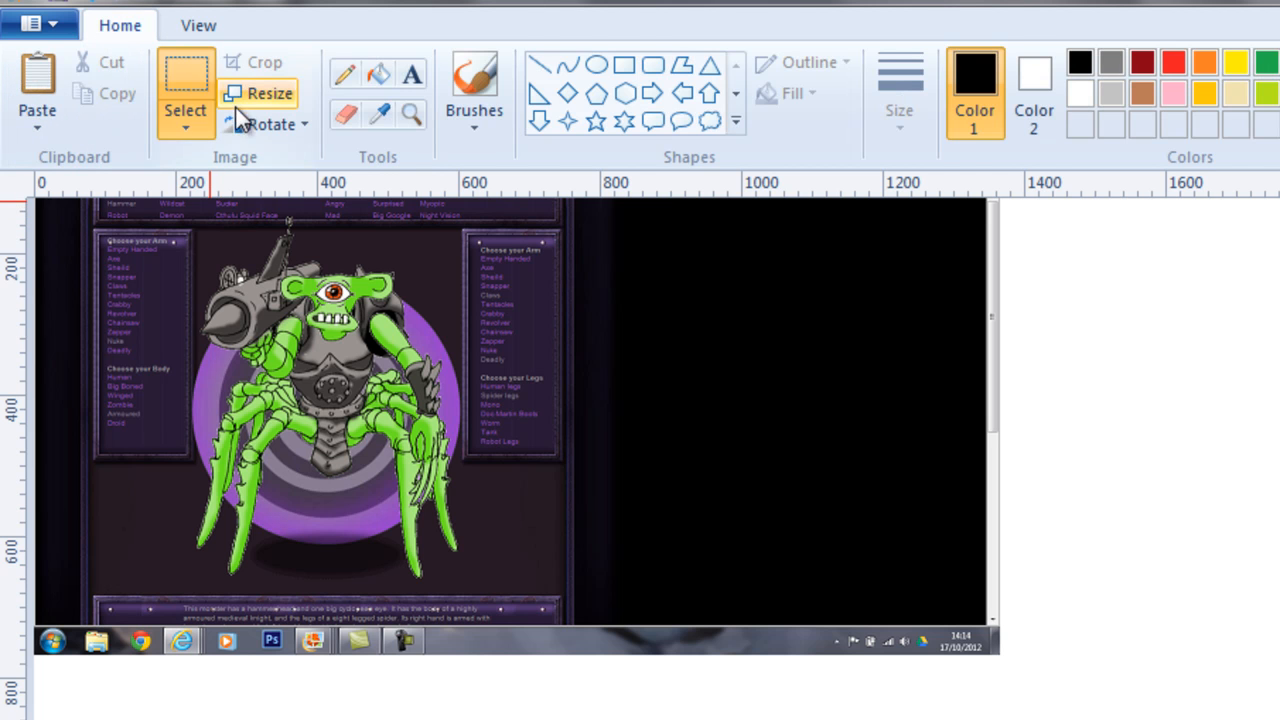
left_click(178, 76)
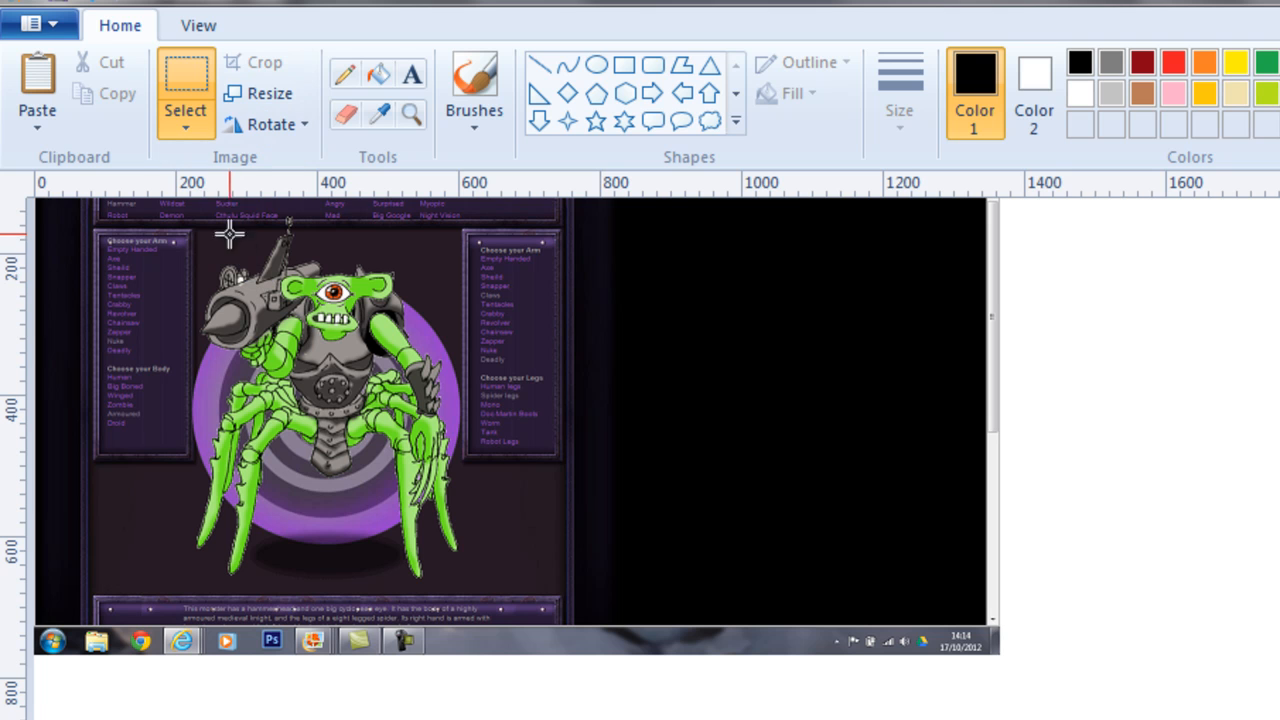
left_click_drag(195, 227, 461, 588)
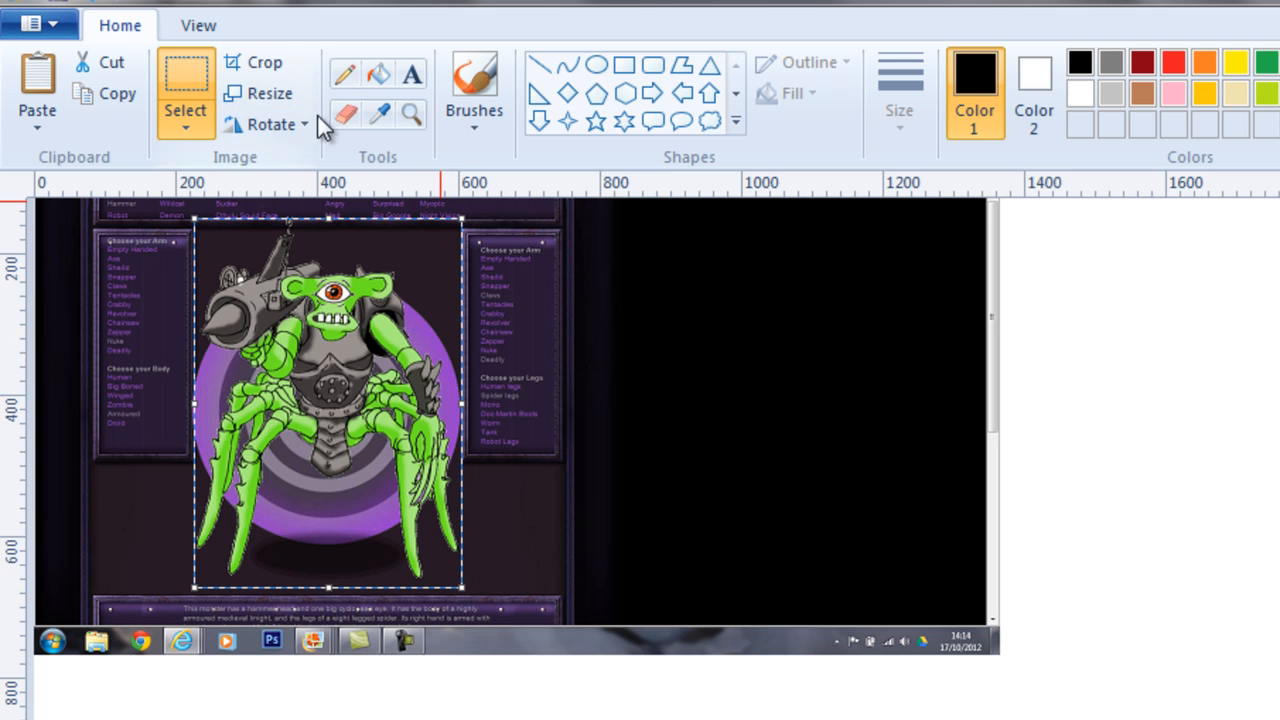
left_click(257, 64)
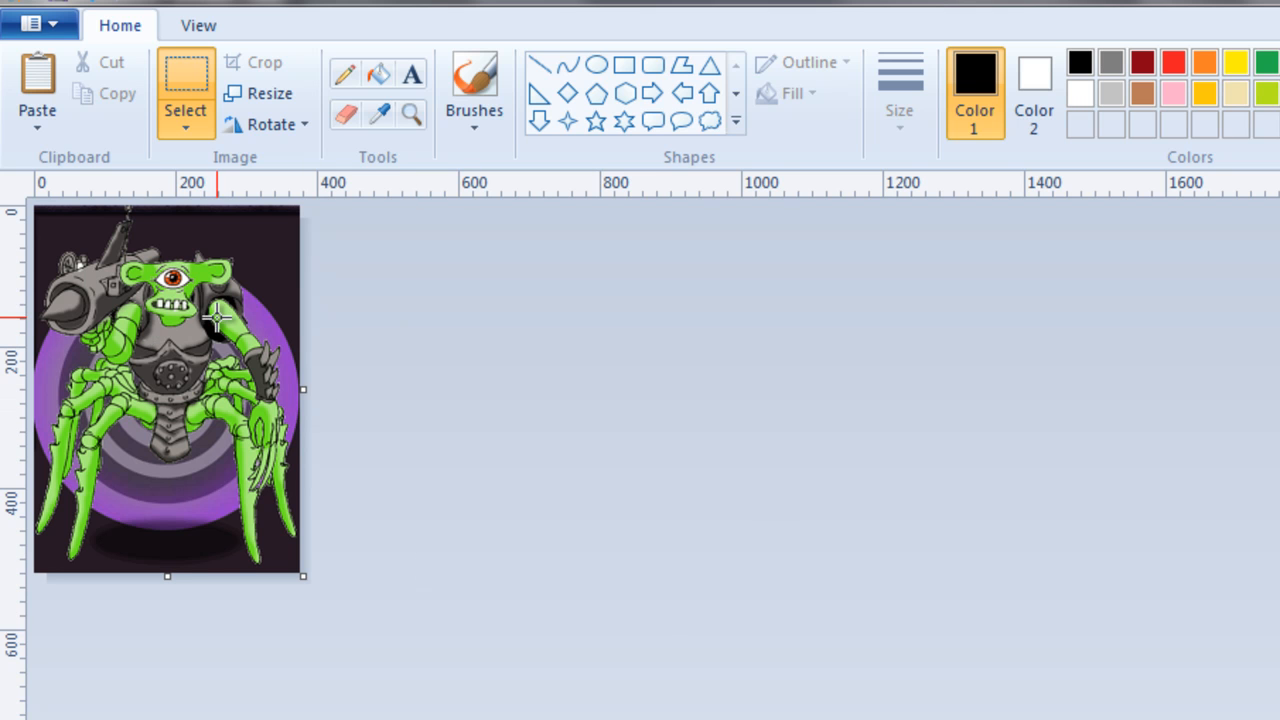
Resize the cropped monster picture by pixels to a horizontal size of 2480, maintaining the aspect ratio.
left_click(262, 94)
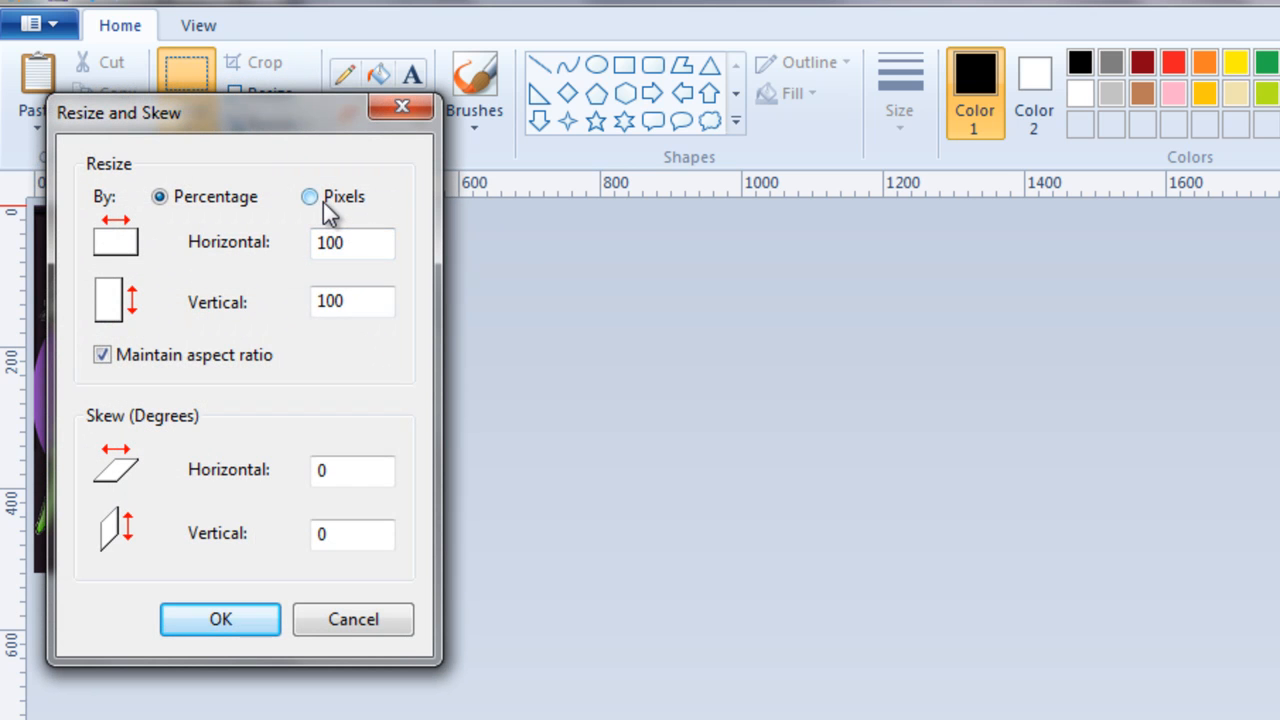
left_click(397, 110)
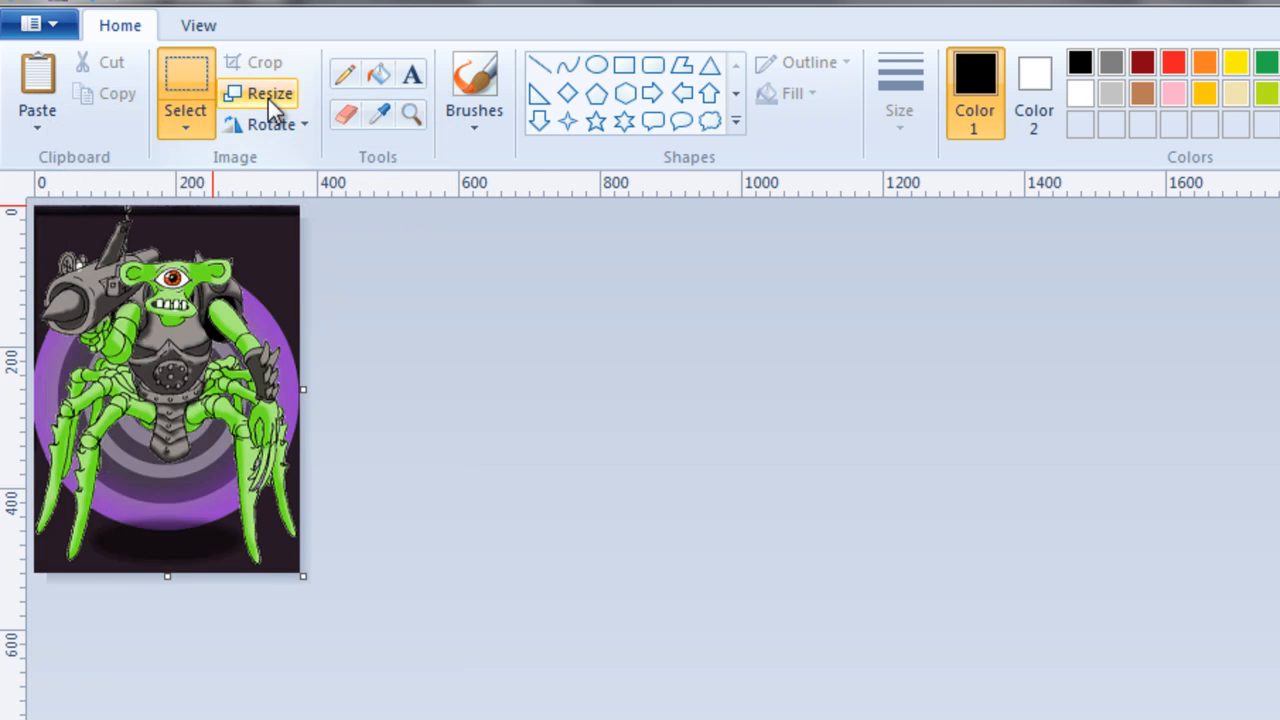
left_click(265, 94)
left_click(311, 198)
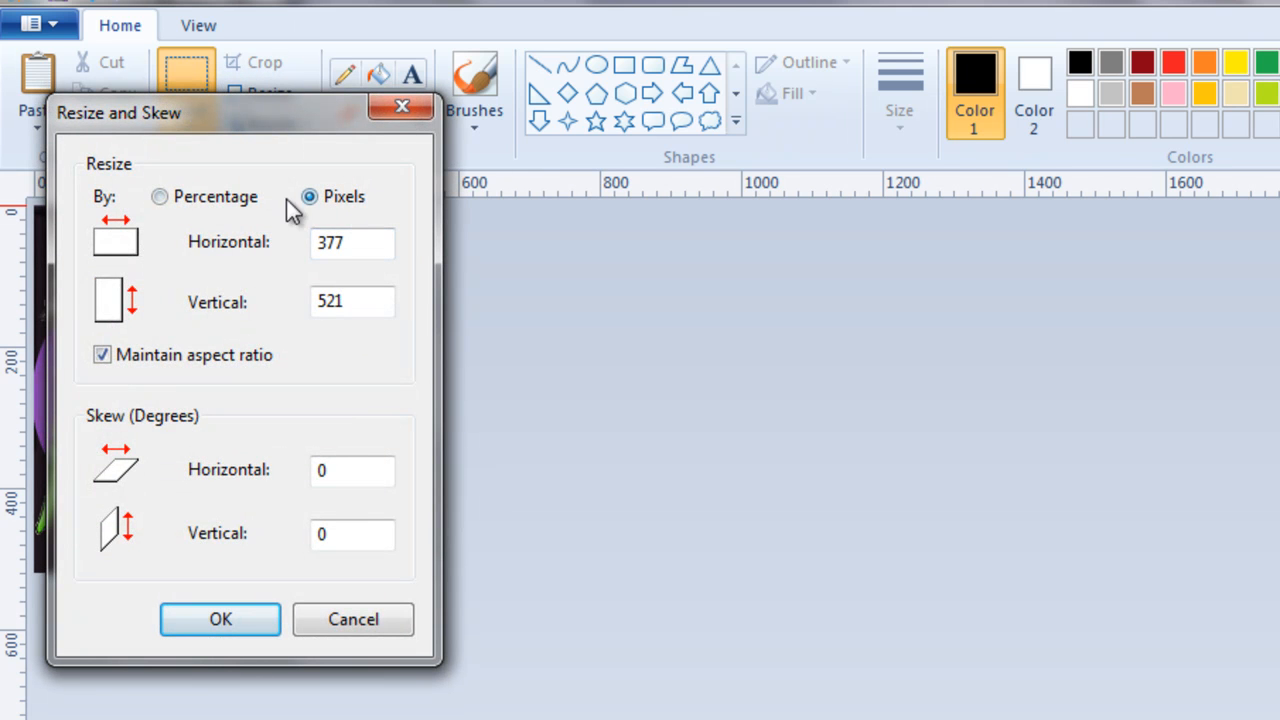
left_click_drag(352, 244, 266, 236)
type("2480")
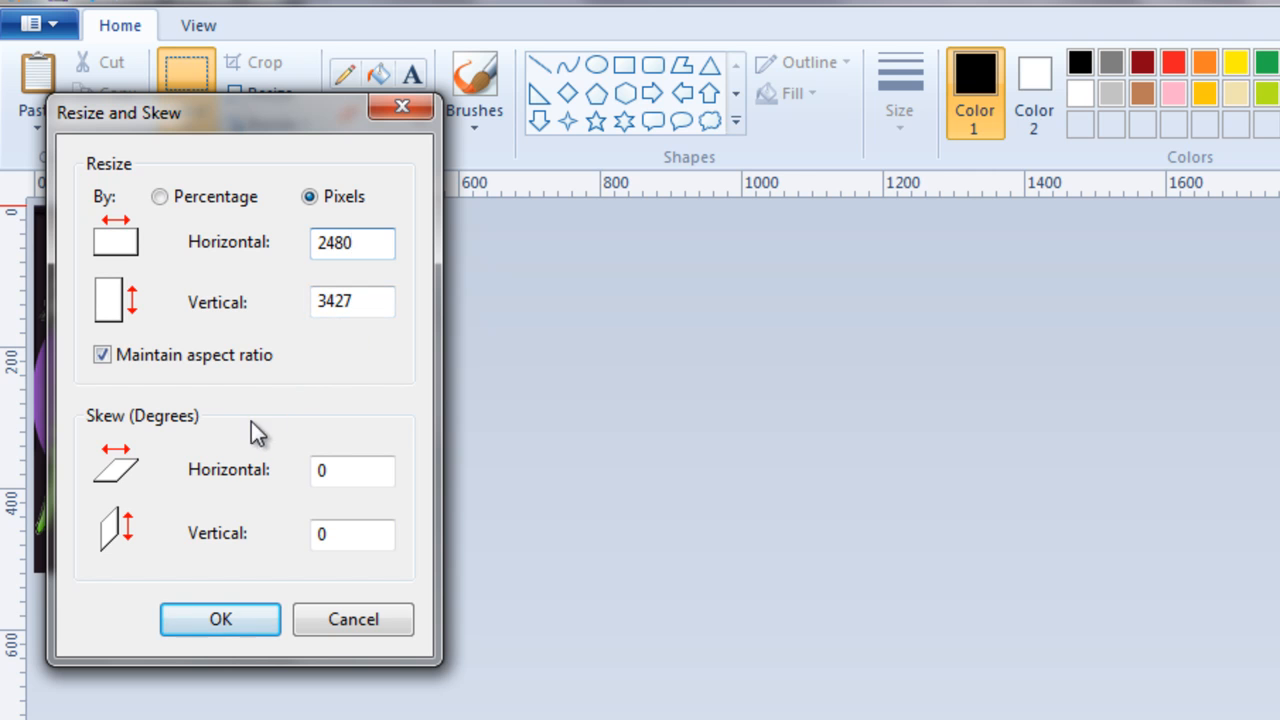
left_click(235, 621)
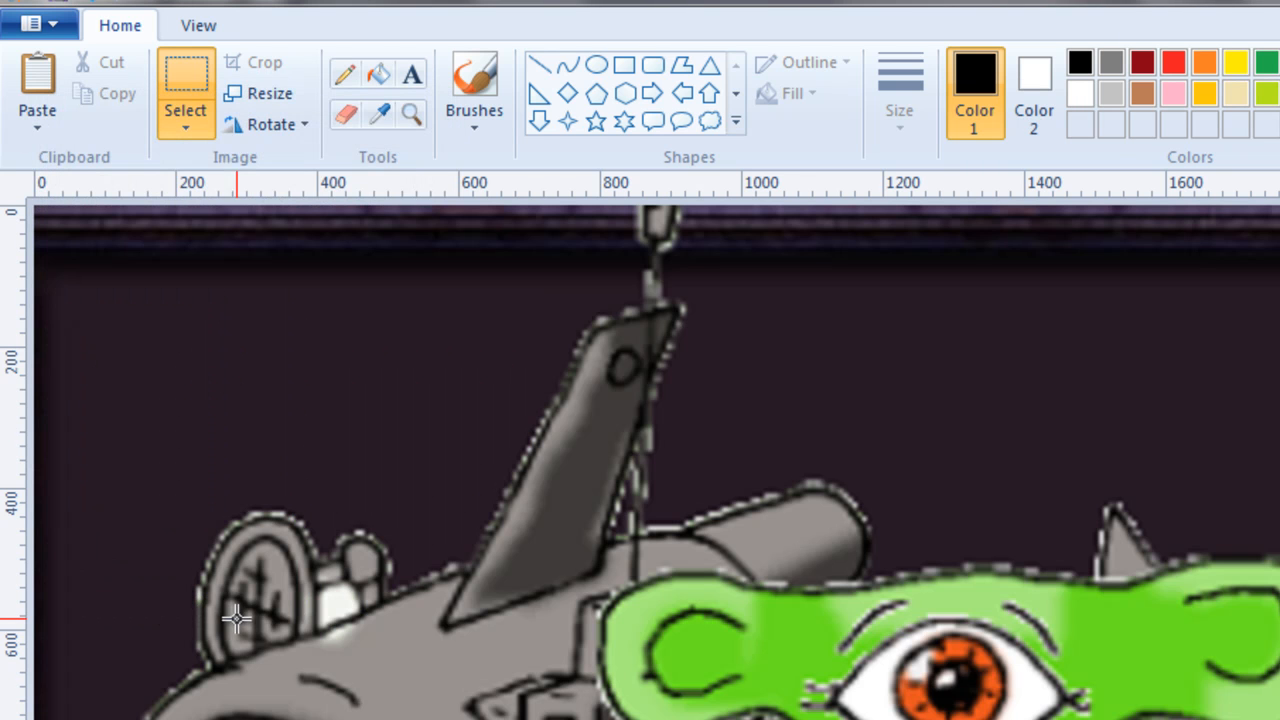
Save the enlarged monster picture as a JPEG named monster in the Documents library.
left_click(204, 30)
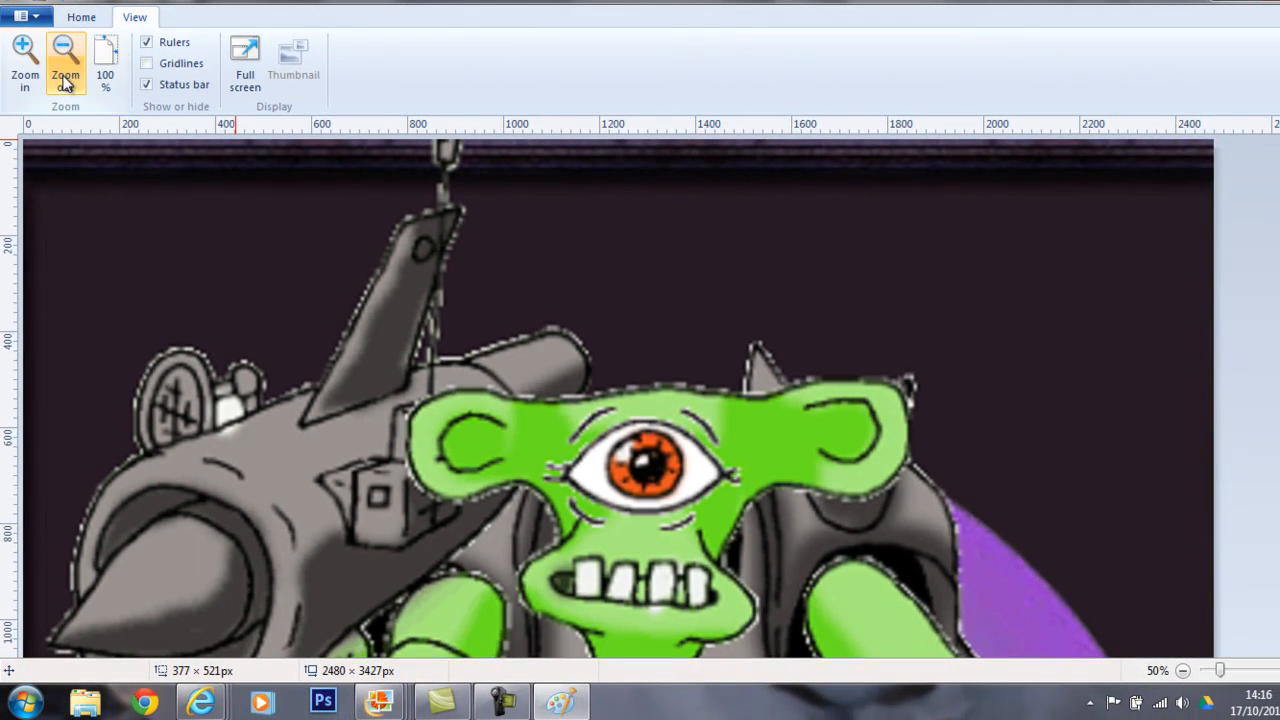
left_click(65, 84)
left_click(66, 82)
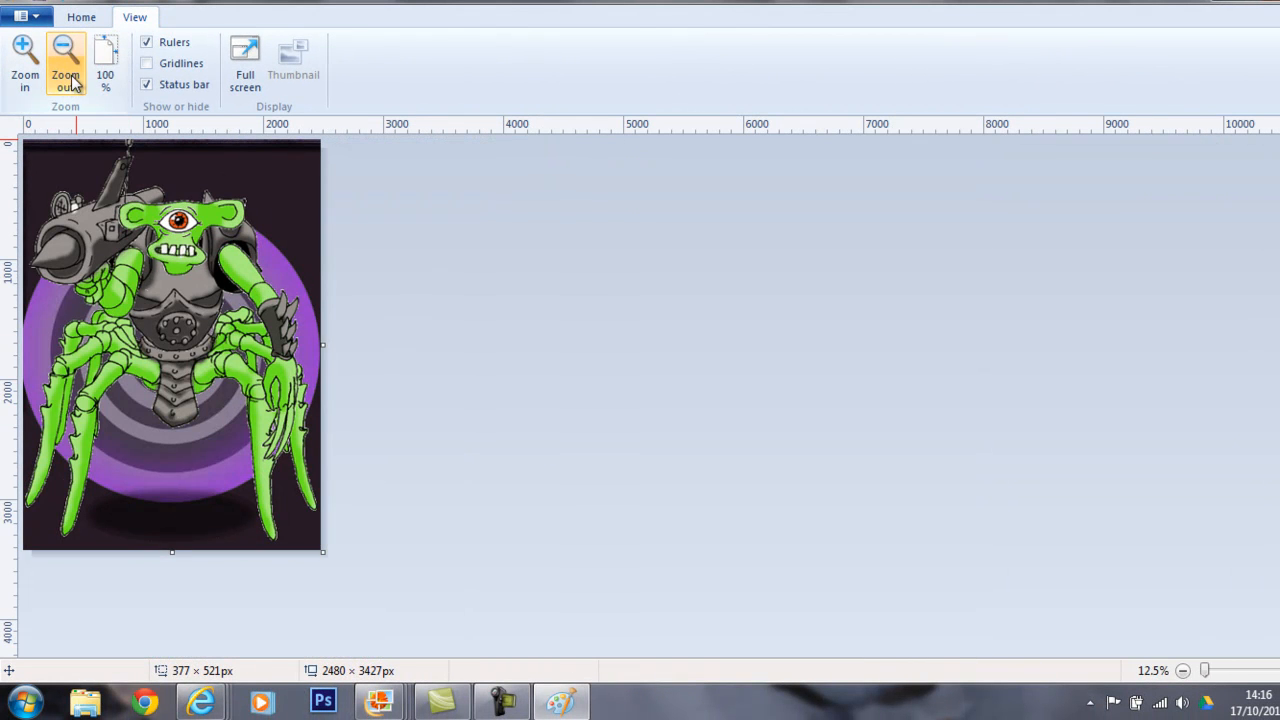
left_click(85, 20)
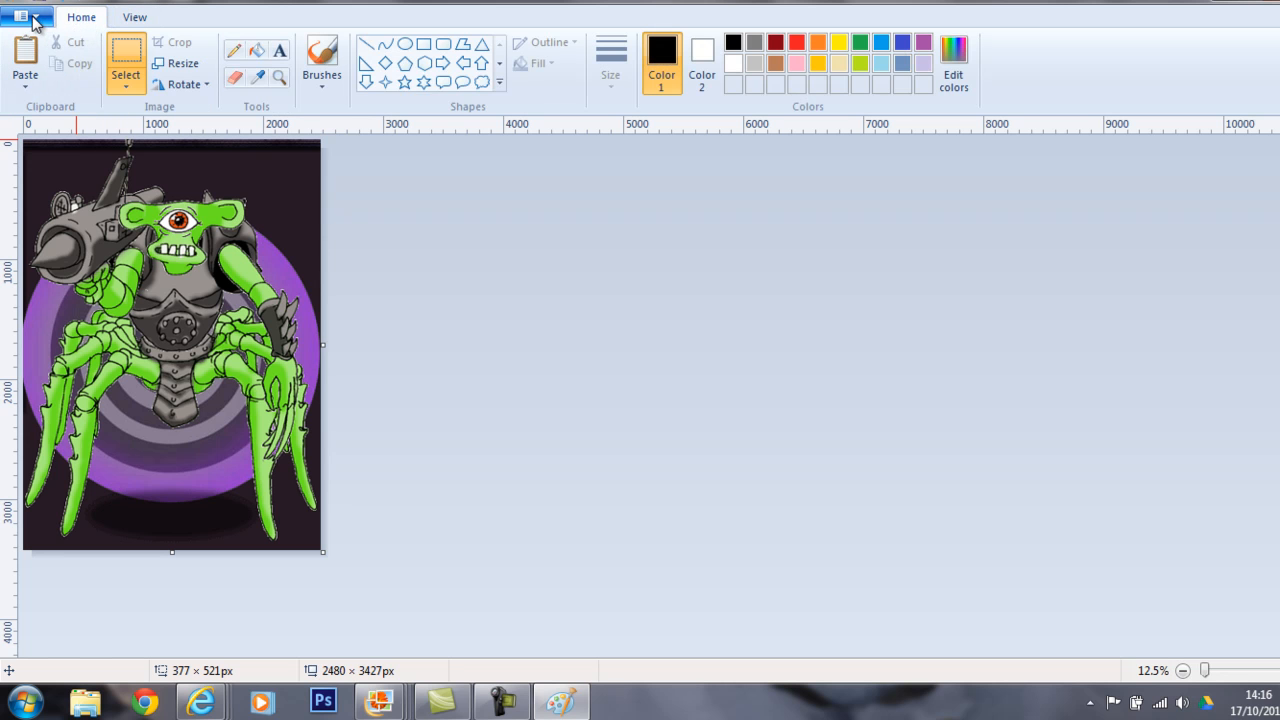
left_click(33, 18)
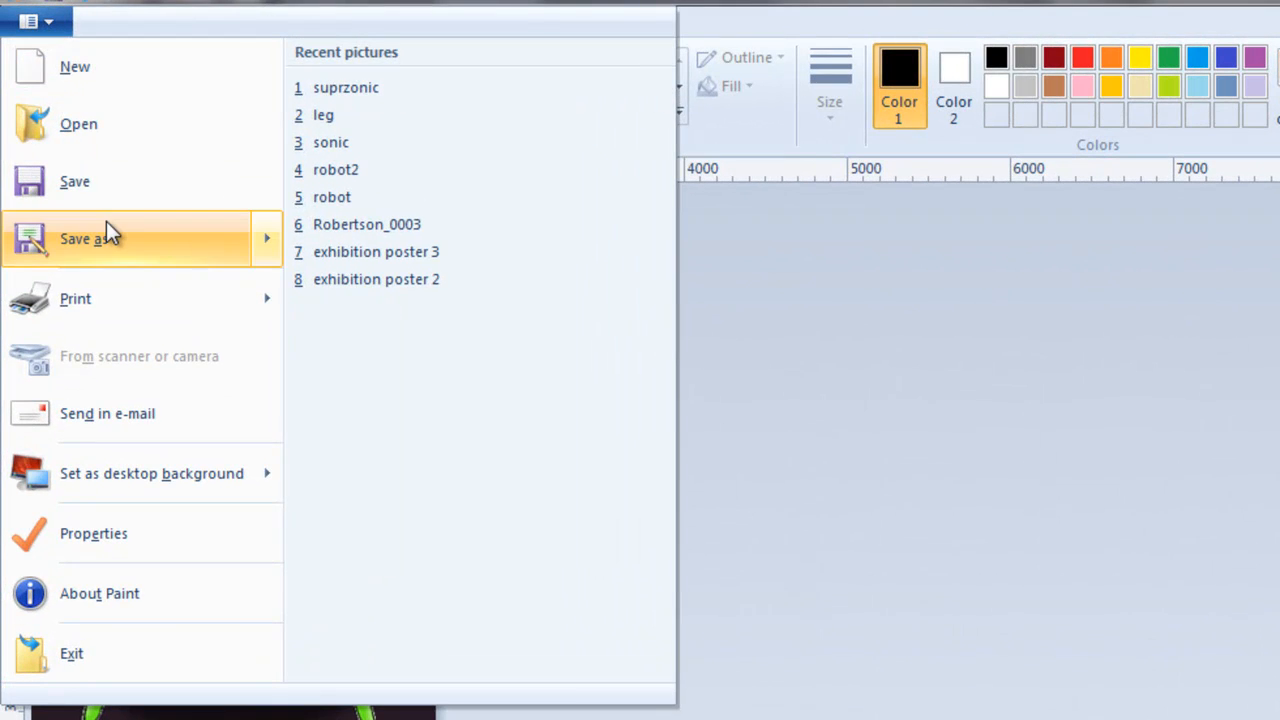
mouse_move(107, 226)
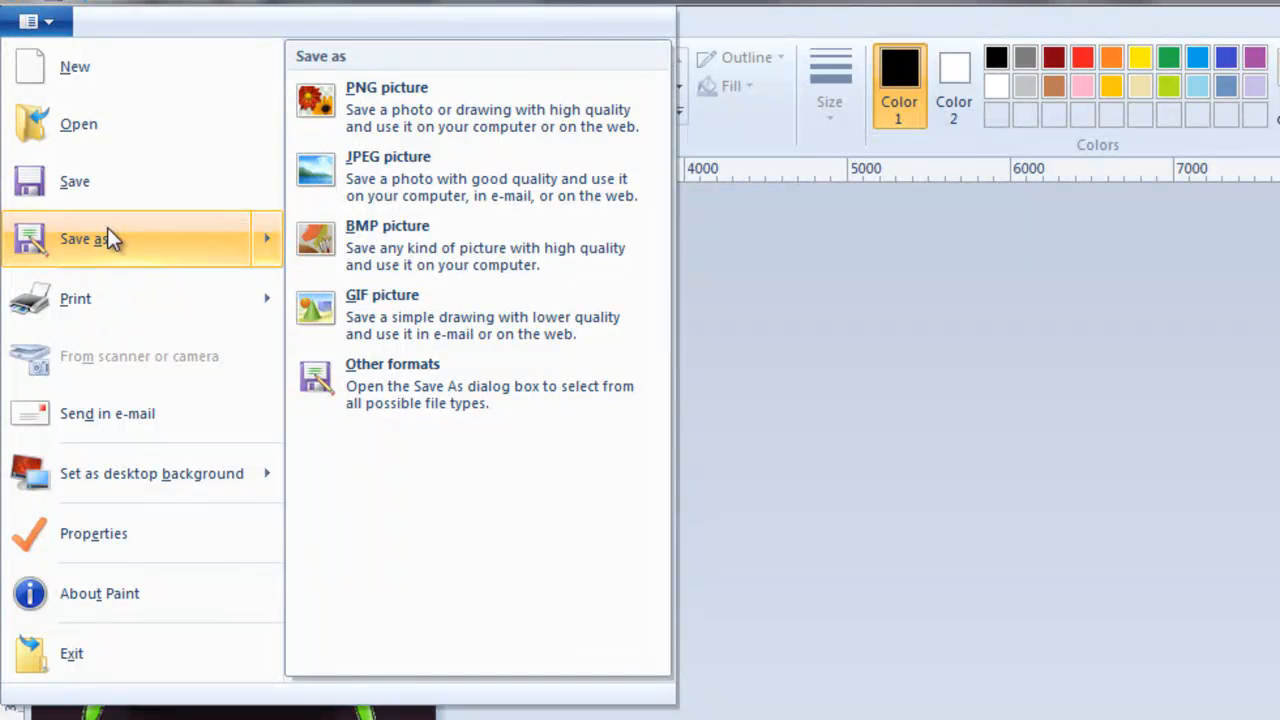
left_click(410, 174)
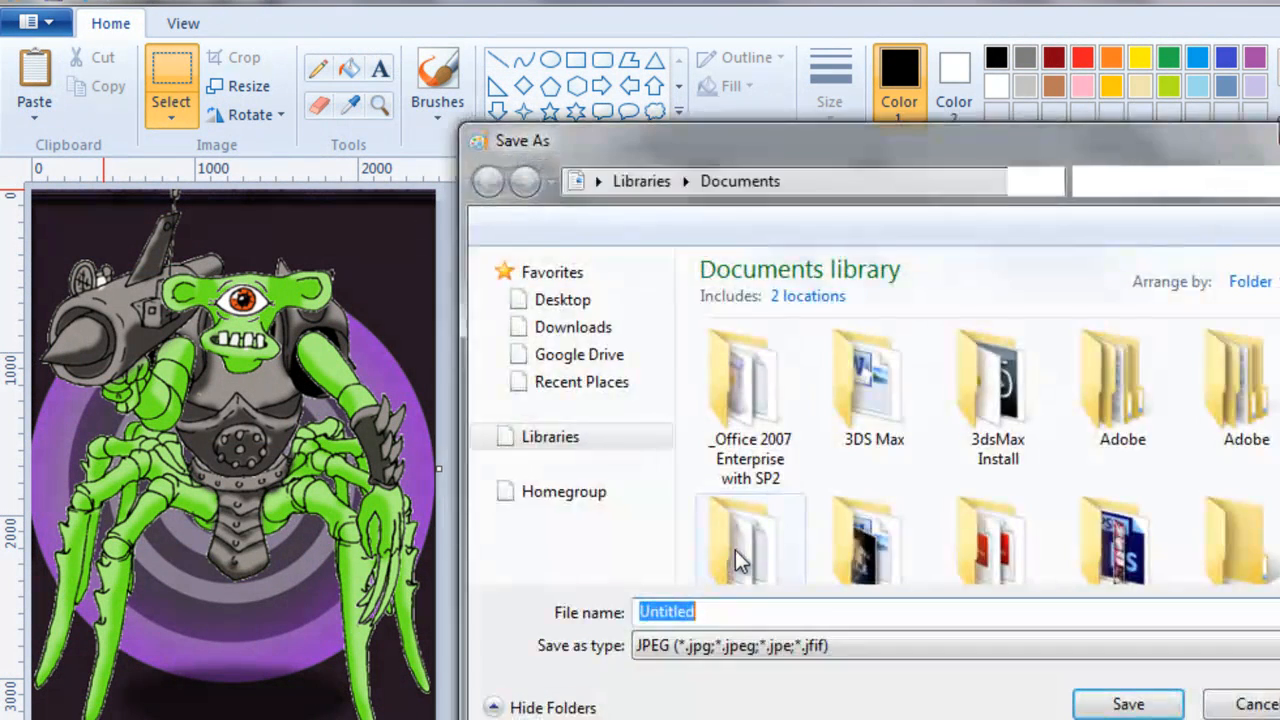
type("monster")
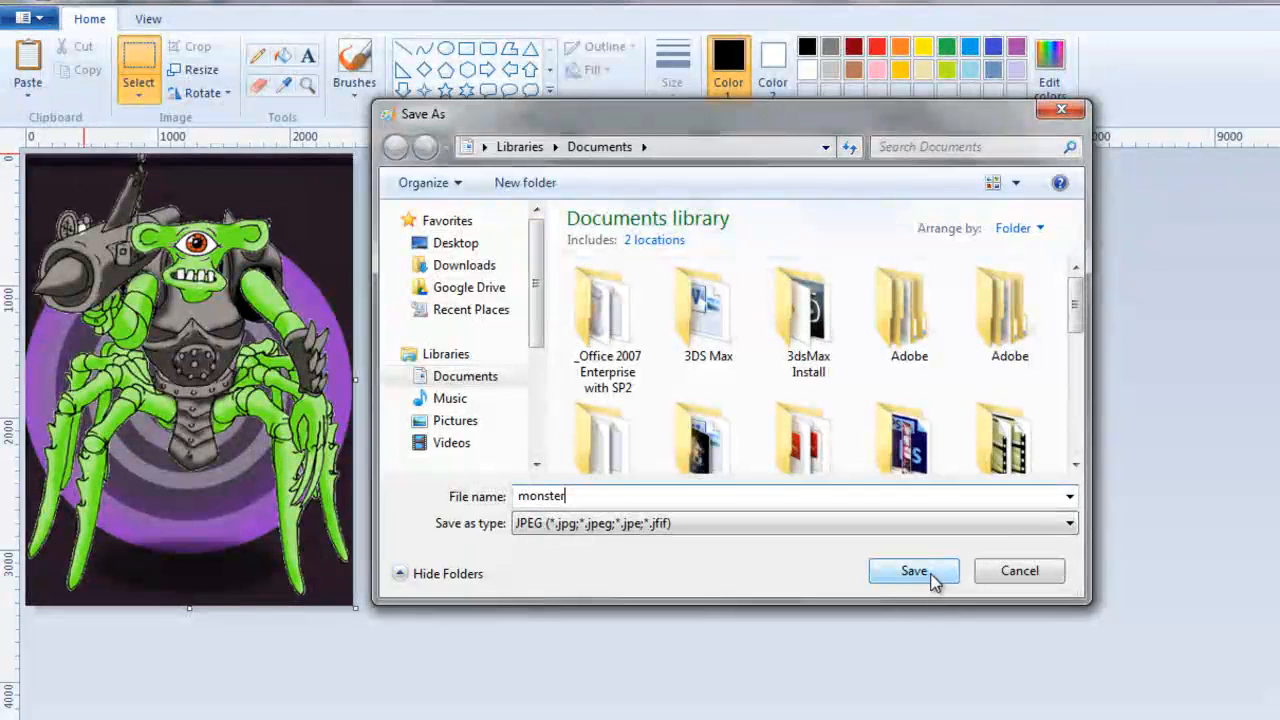
left_click(913, 571)
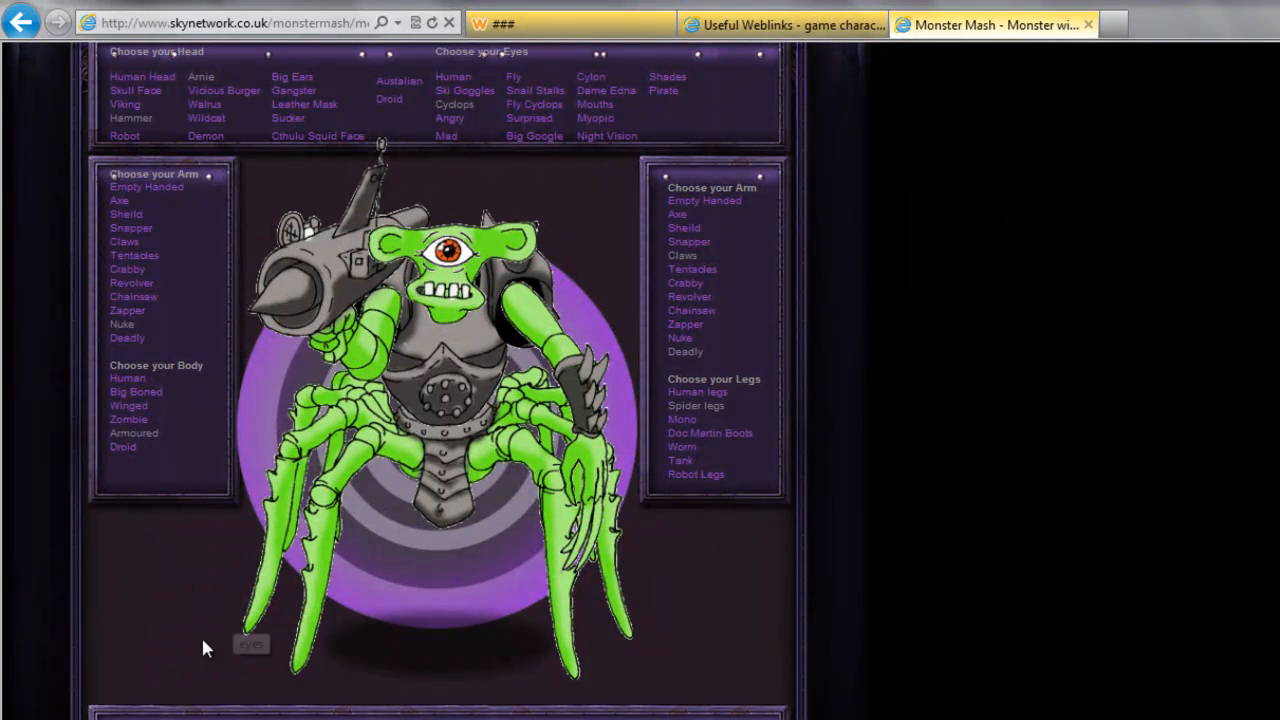
Launch Microsoft PowerPoint 2010 from the Microsoft Office programs and change the first slide to the Blank layout.
left_click(28, 718)
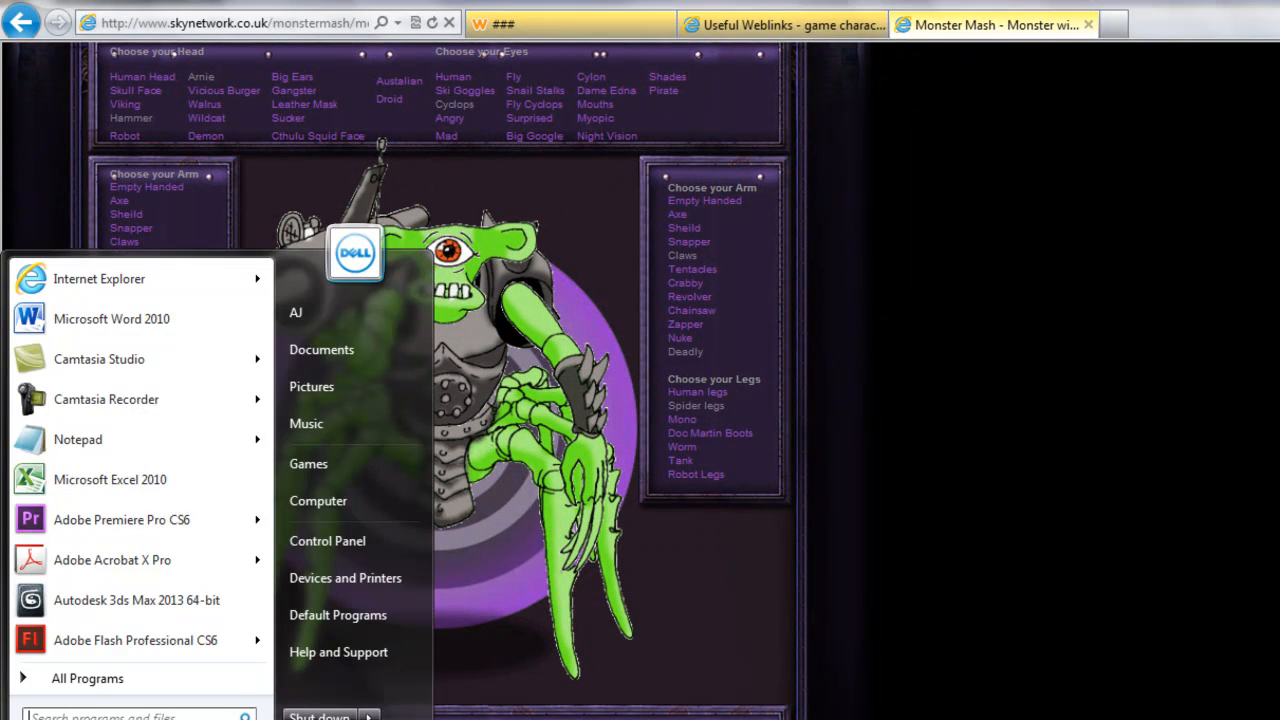
left_click(112, 686)
left_click_drag(262, 492, 250, 598)
left_click(130, 413)
left_click(140, 391)
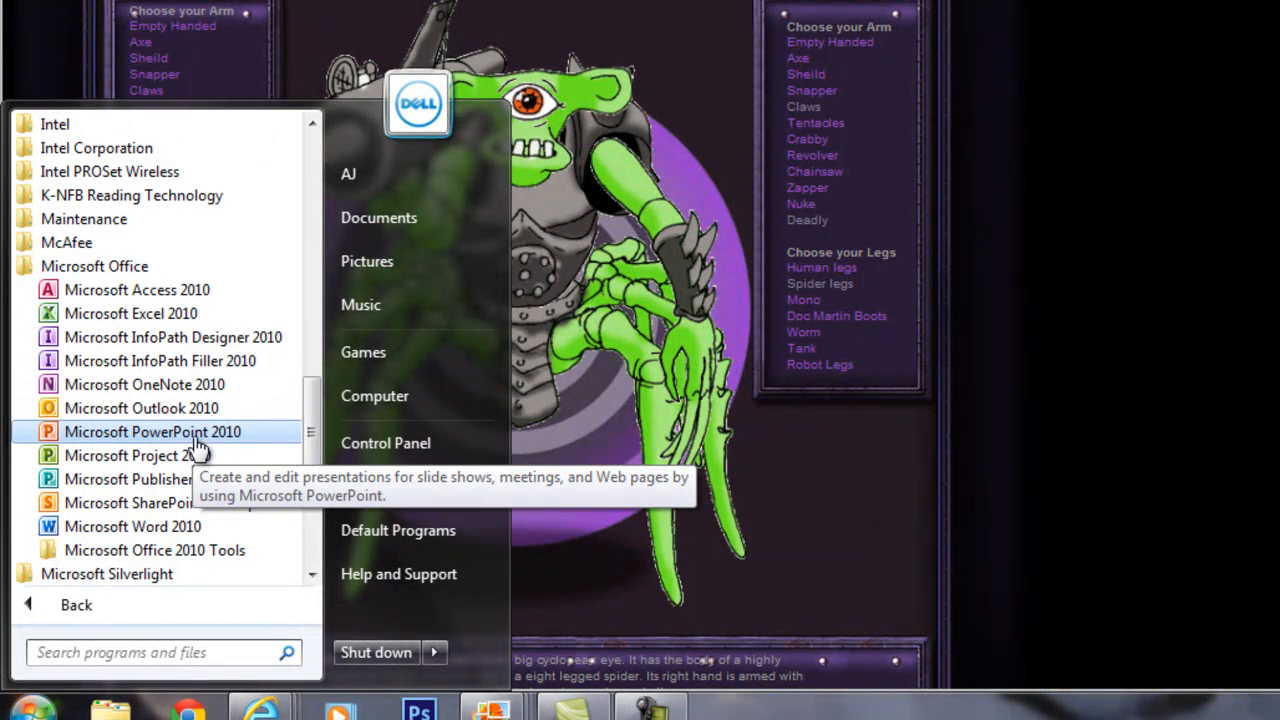
left_click(195, 438)
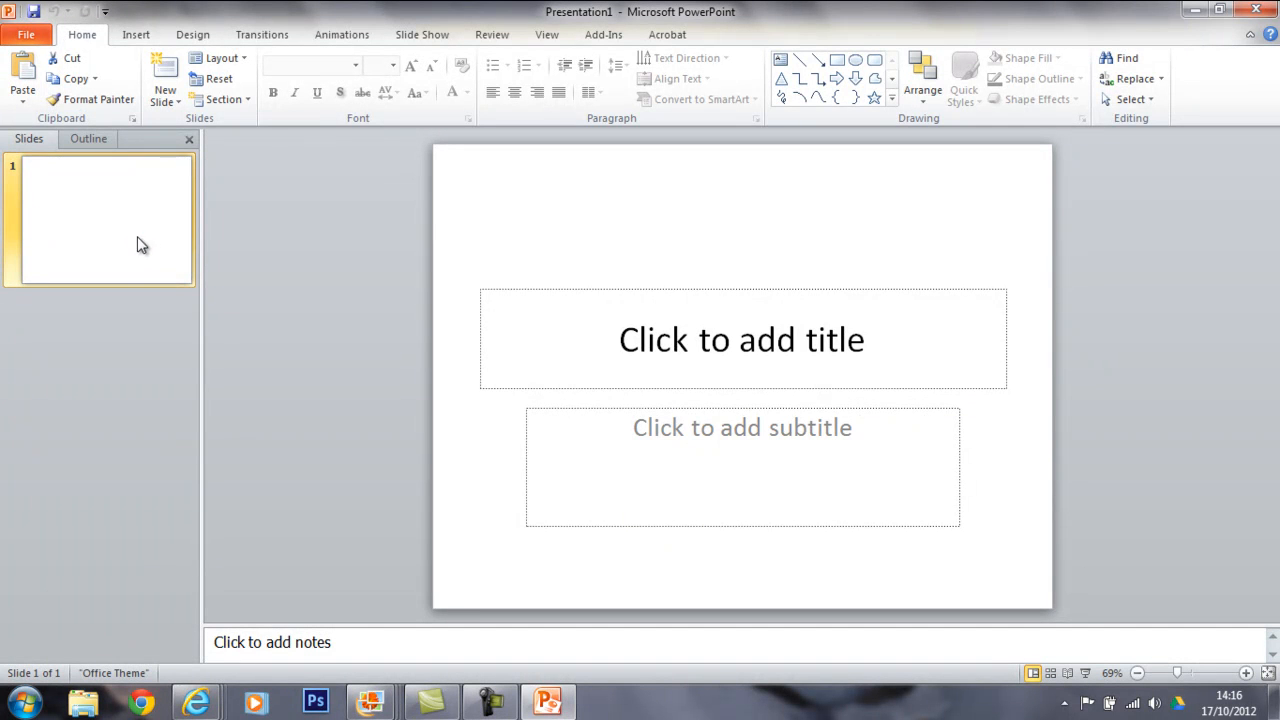
left_click(232, 62)
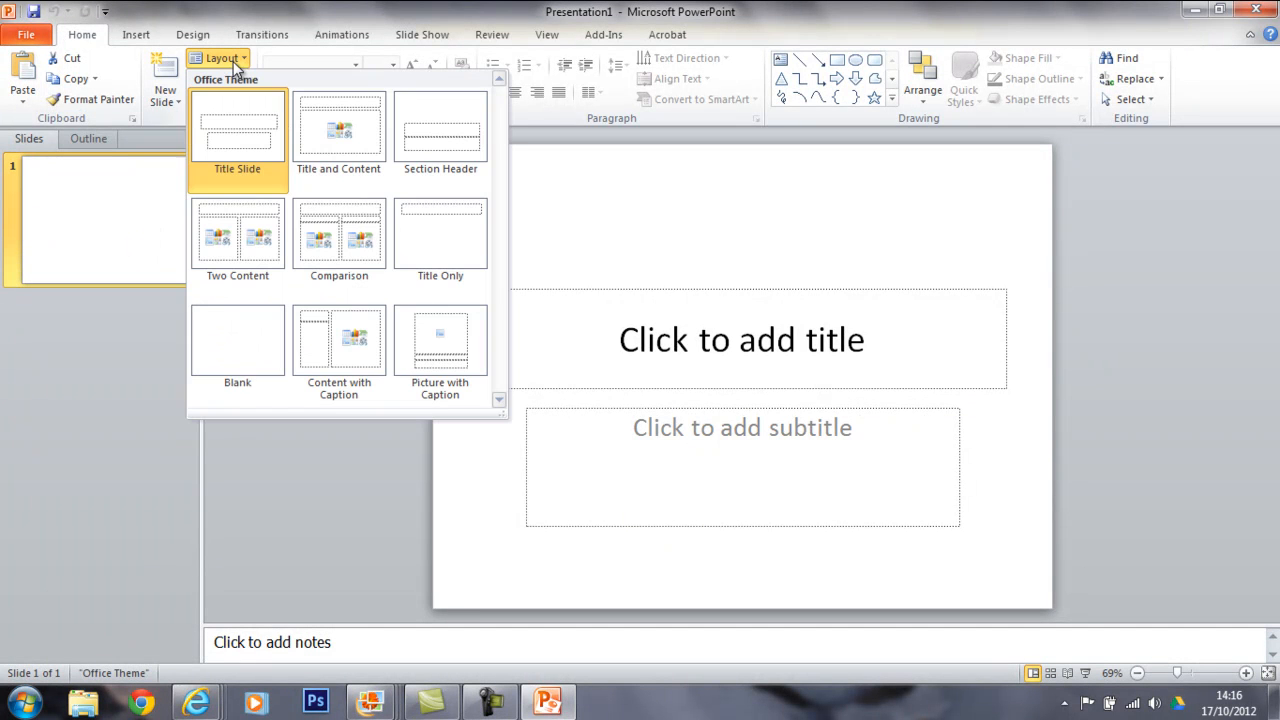
left_click(262, 331)
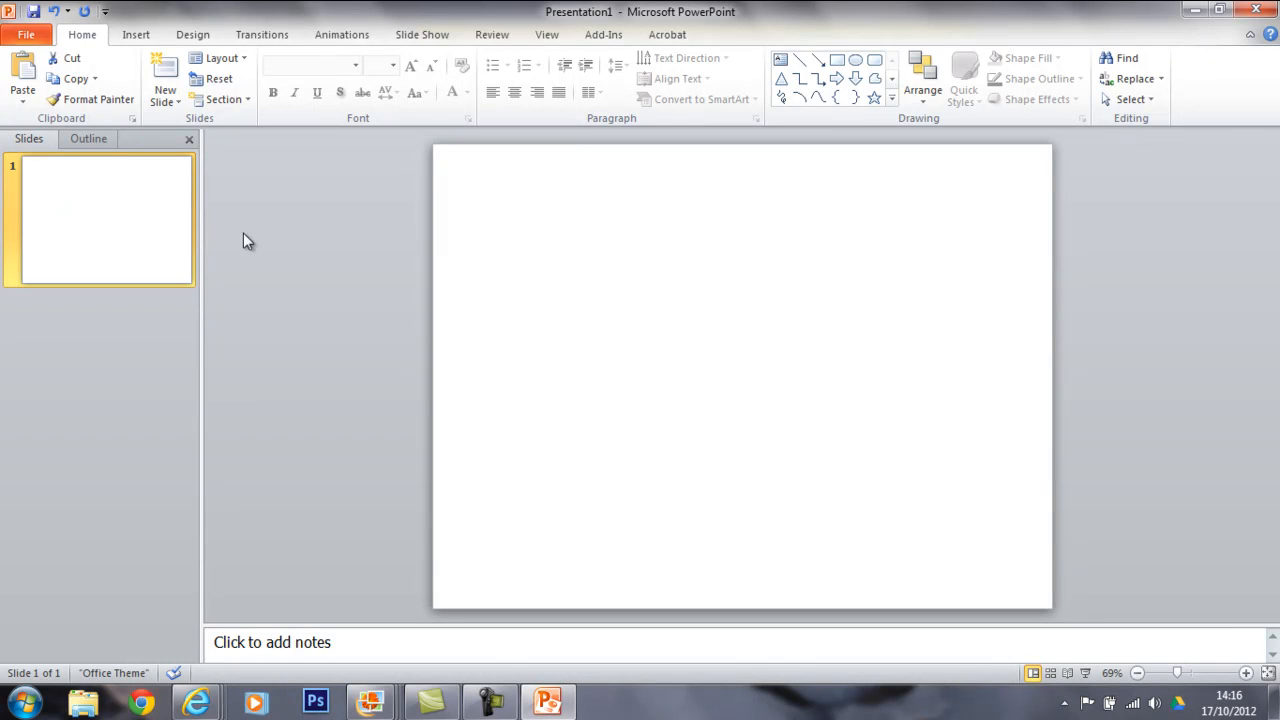
Insert the monster picture from the Documents library and move it to the left edge of the slide.
left_click(136, 36)
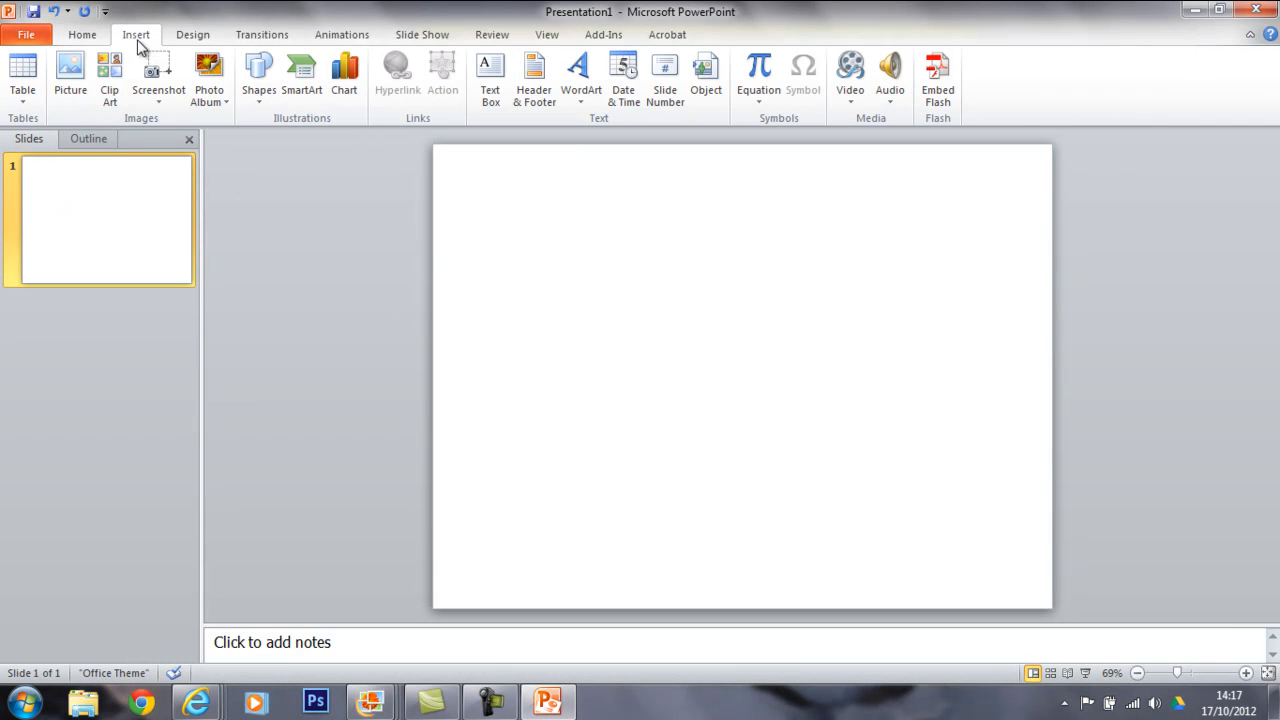
left_click(76, 92)
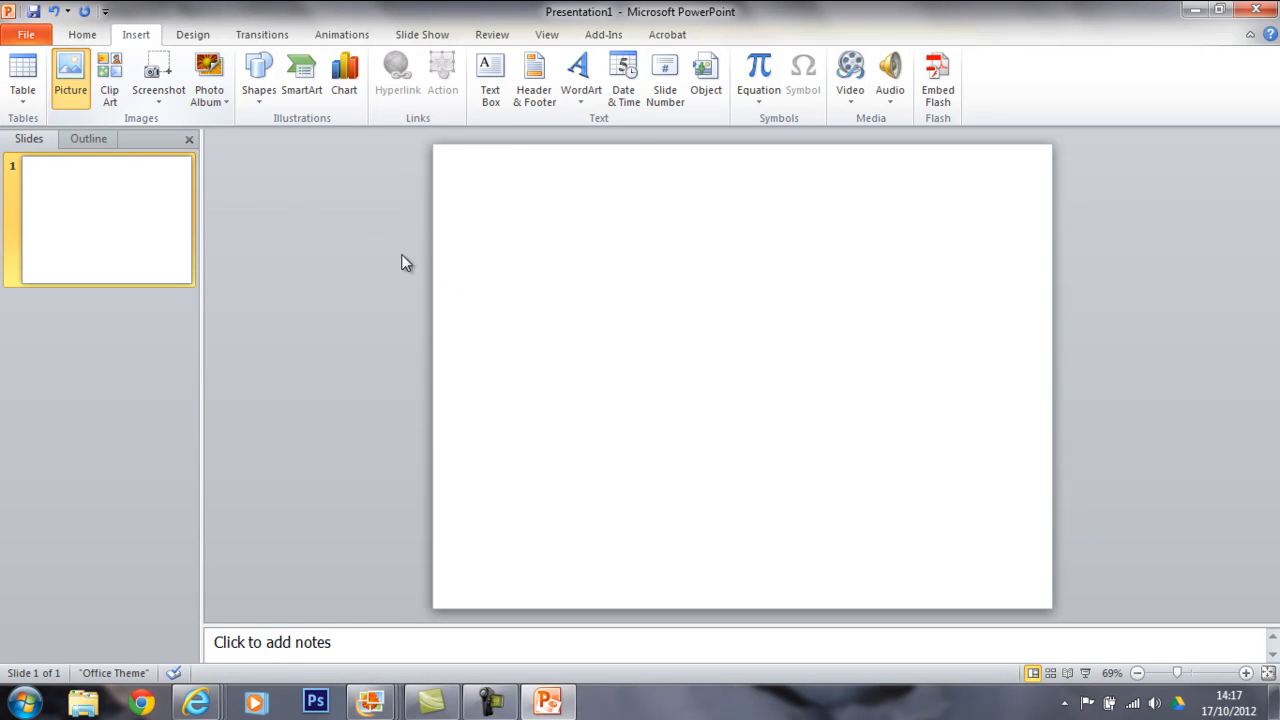
left_click_drag(622, 200, 623, 277)
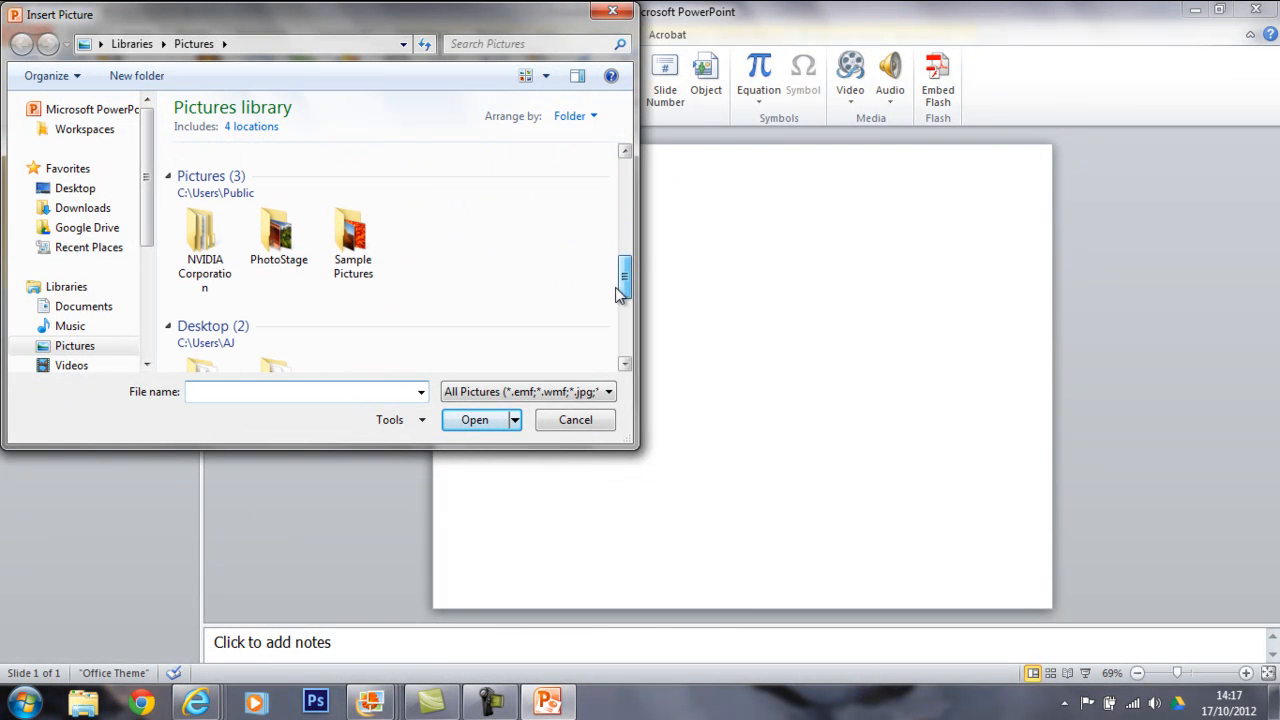
left_click(92, 346)
left_click(91, 310)
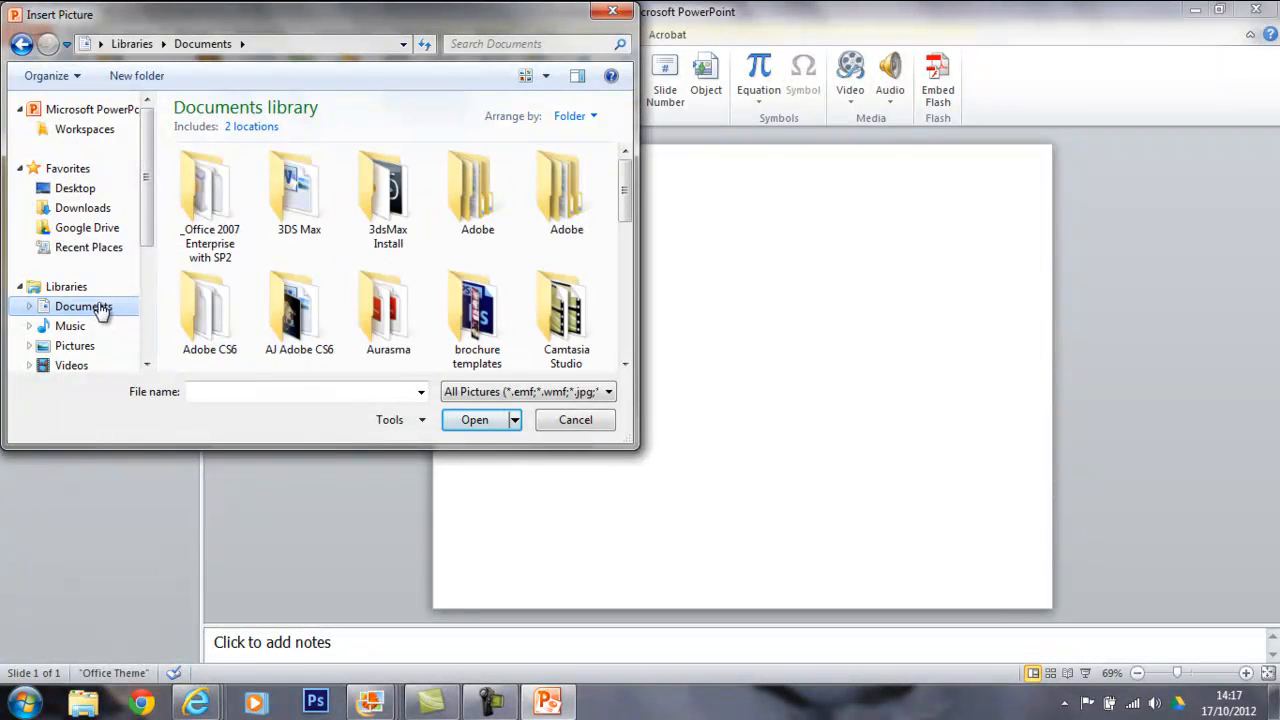
left_click_drag(626, 205, 628, 322)
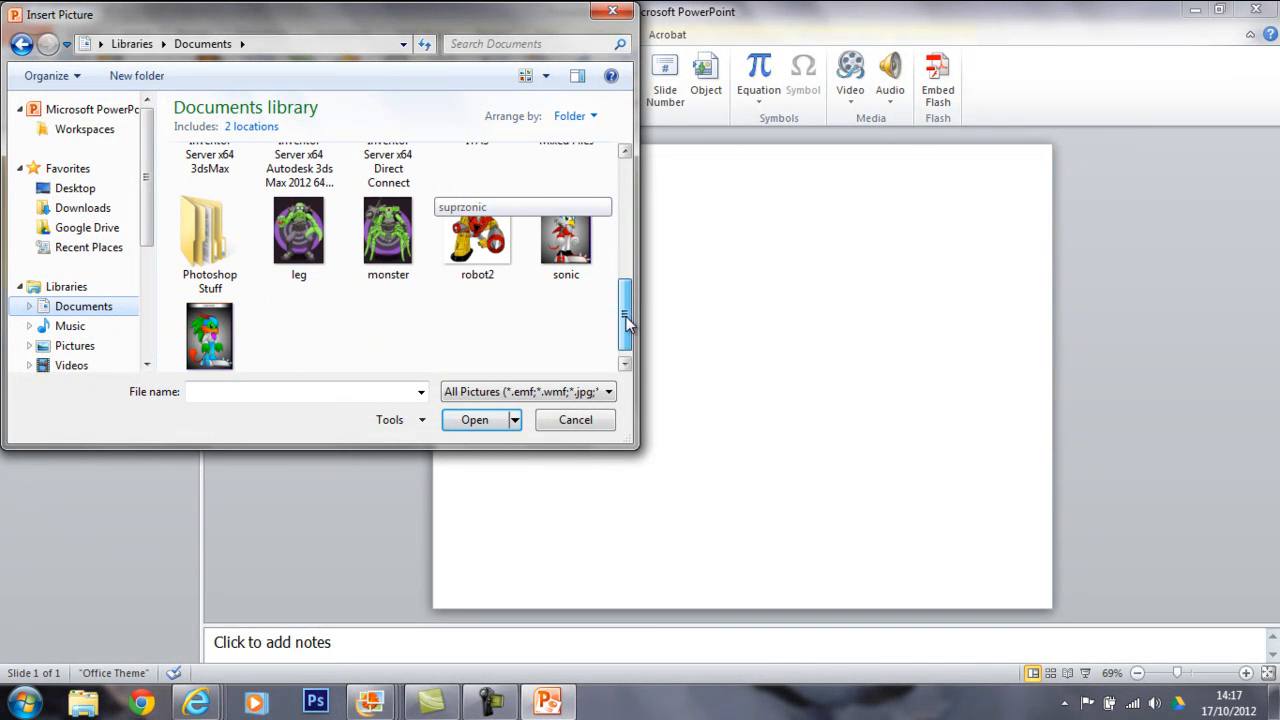
left_click(378, 232)
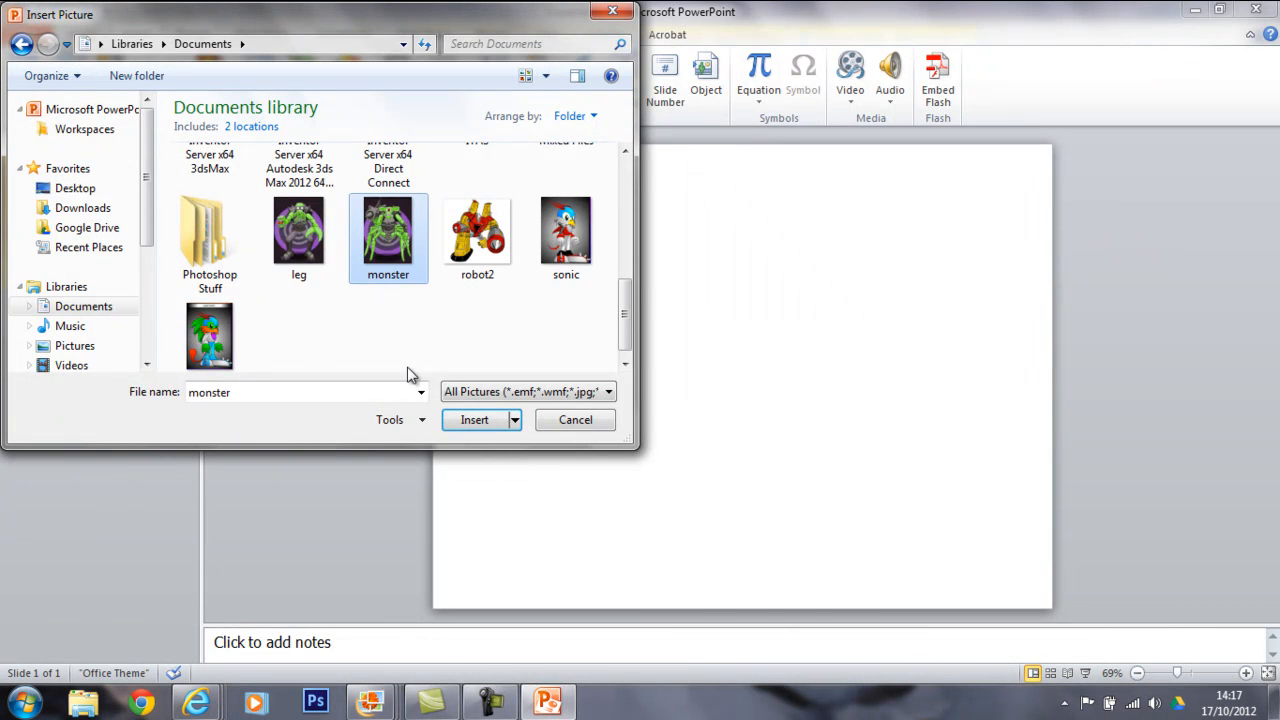
left_click(486, 423)
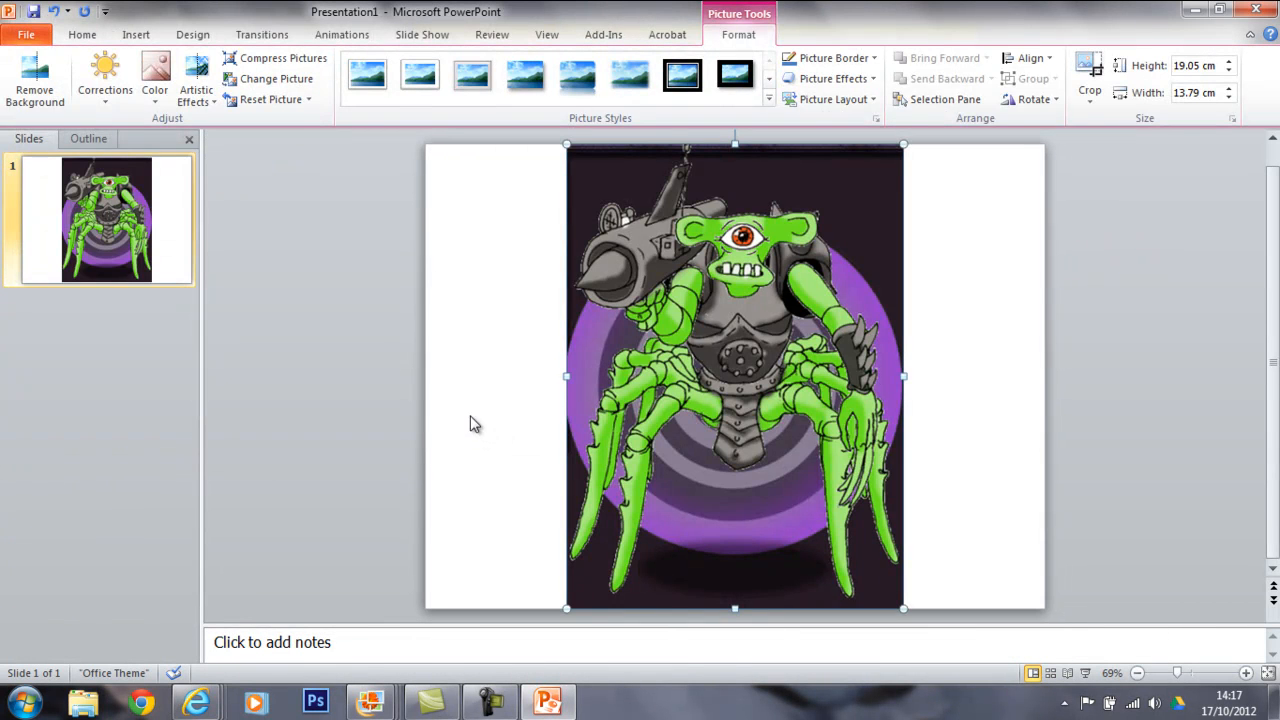
left_click_drag(712, 323, 577, 326)
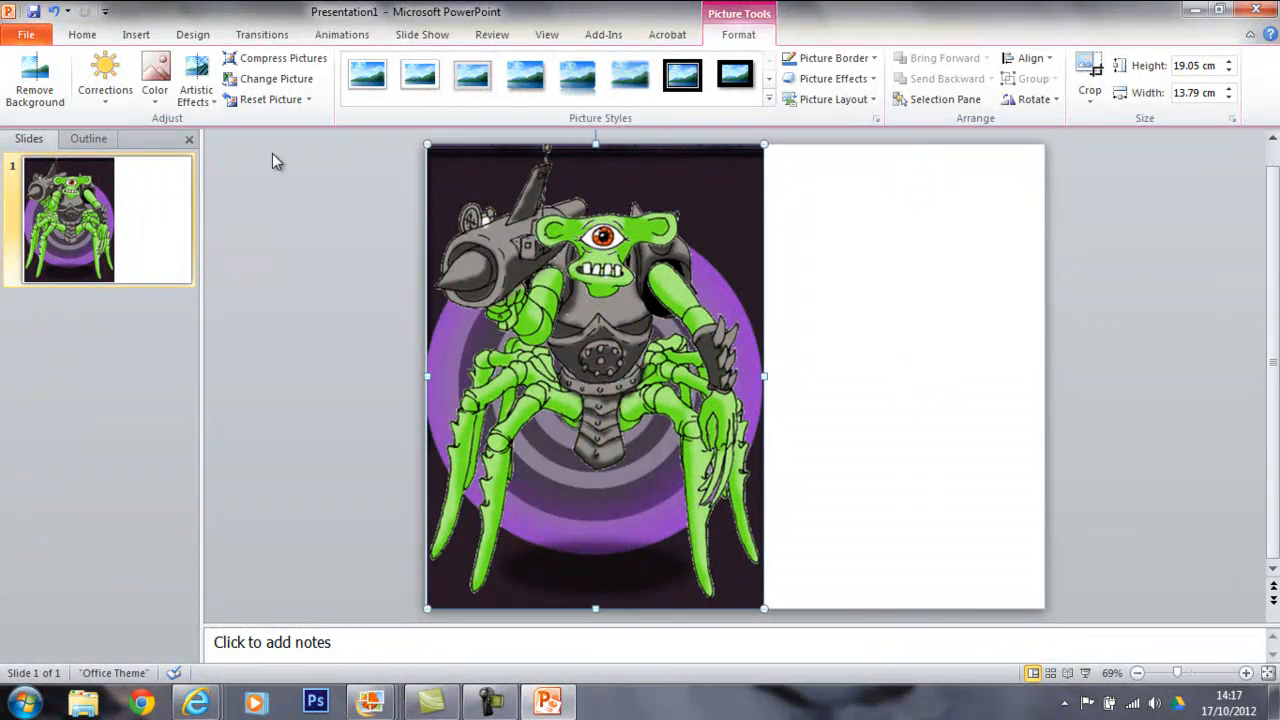
left_click(914, 323)
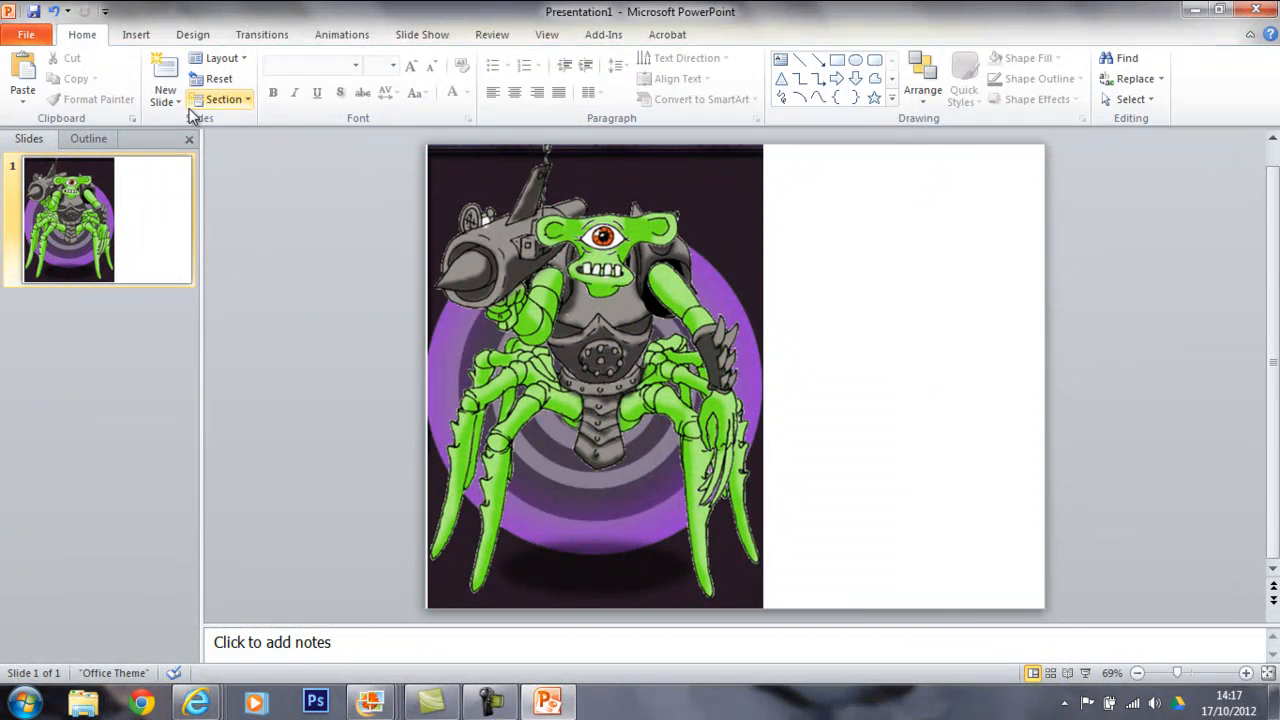
Insert the Backgrounds_3_by_kupo707 picture from the Pictures library and place it beside the monster's right edge.
left_click(137, 36)
left_click(70, 68)
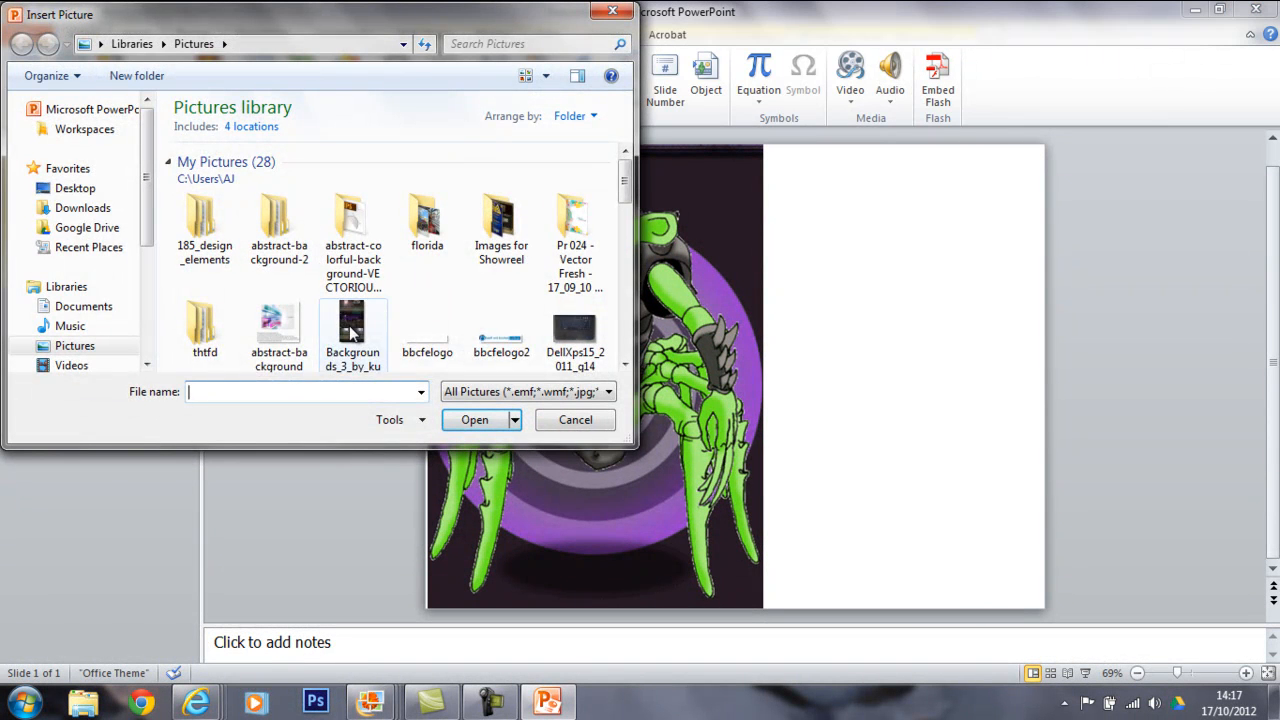
left_click(351, 334)
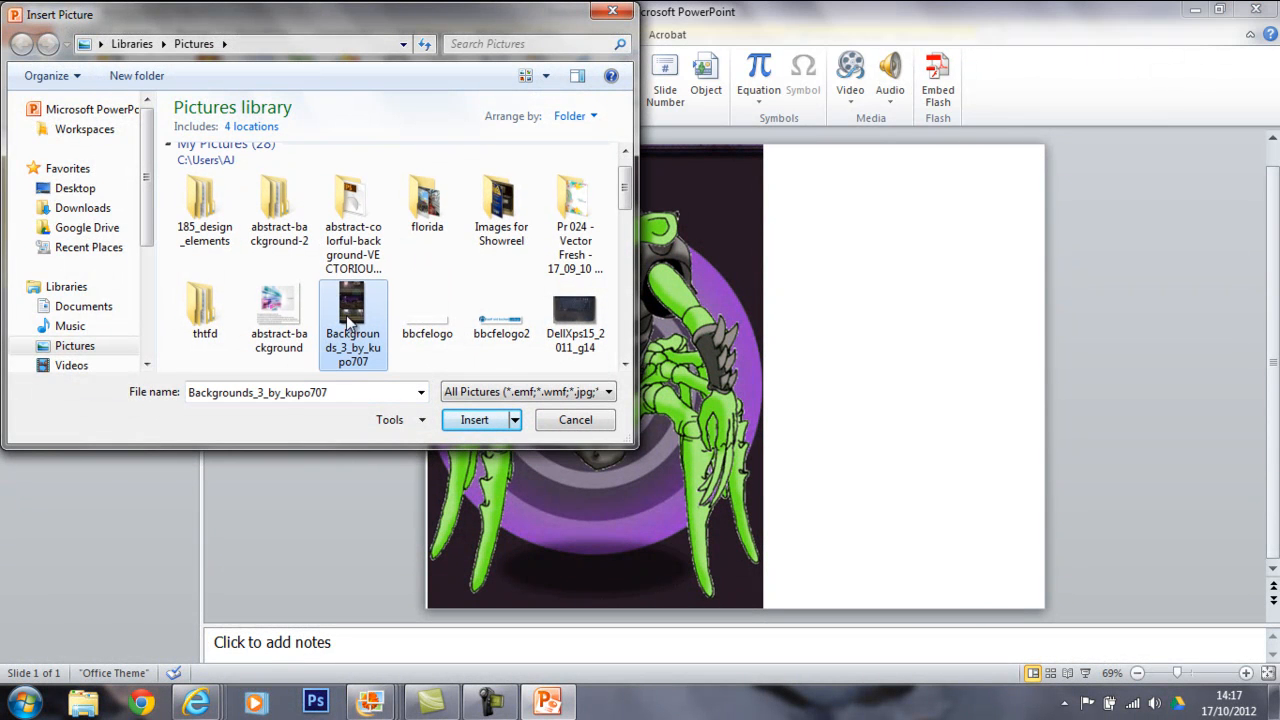
left_click(472, 421)
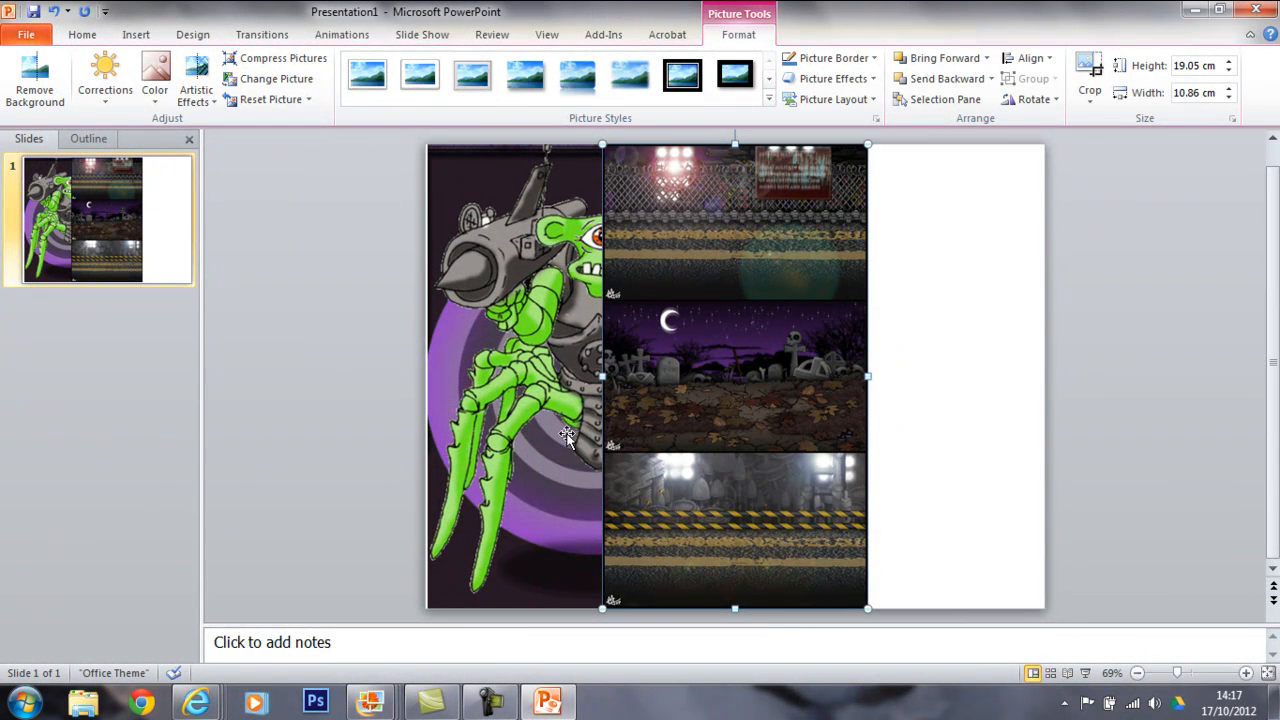
left_click_drag(717, 291, 840, 291)
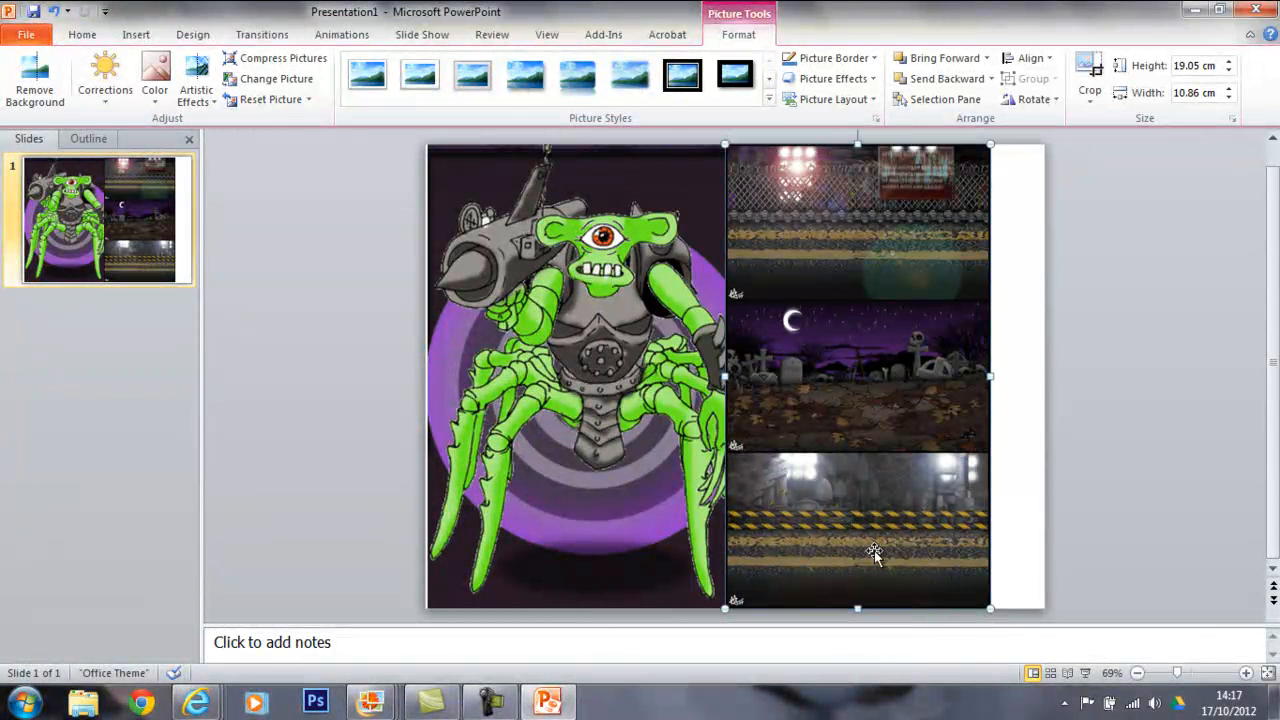
left_click_drag(860, 361, 892, 361)
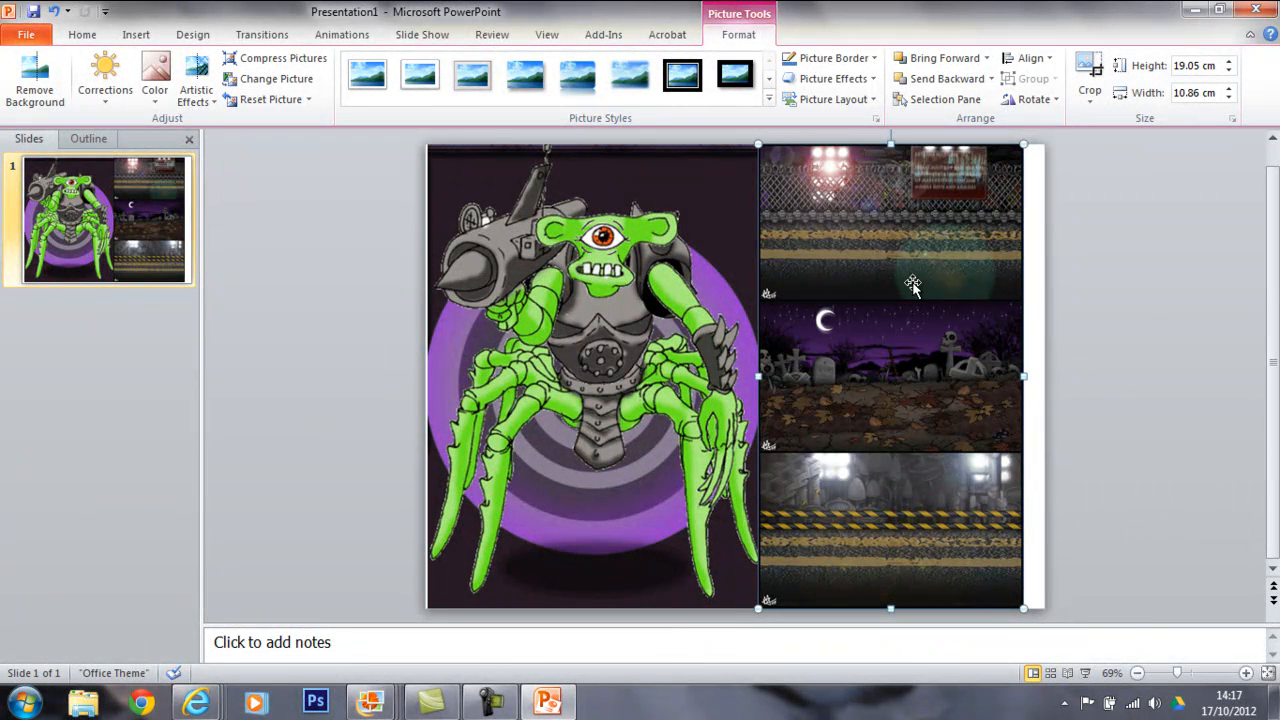
Crop the background picture down to its lowest scene, the grey industrial area with yellow-and-black striped barriers.
left_click(1089, 78)
left_click_drag(890, 146, 891, 455)
left_click(1116, 497)
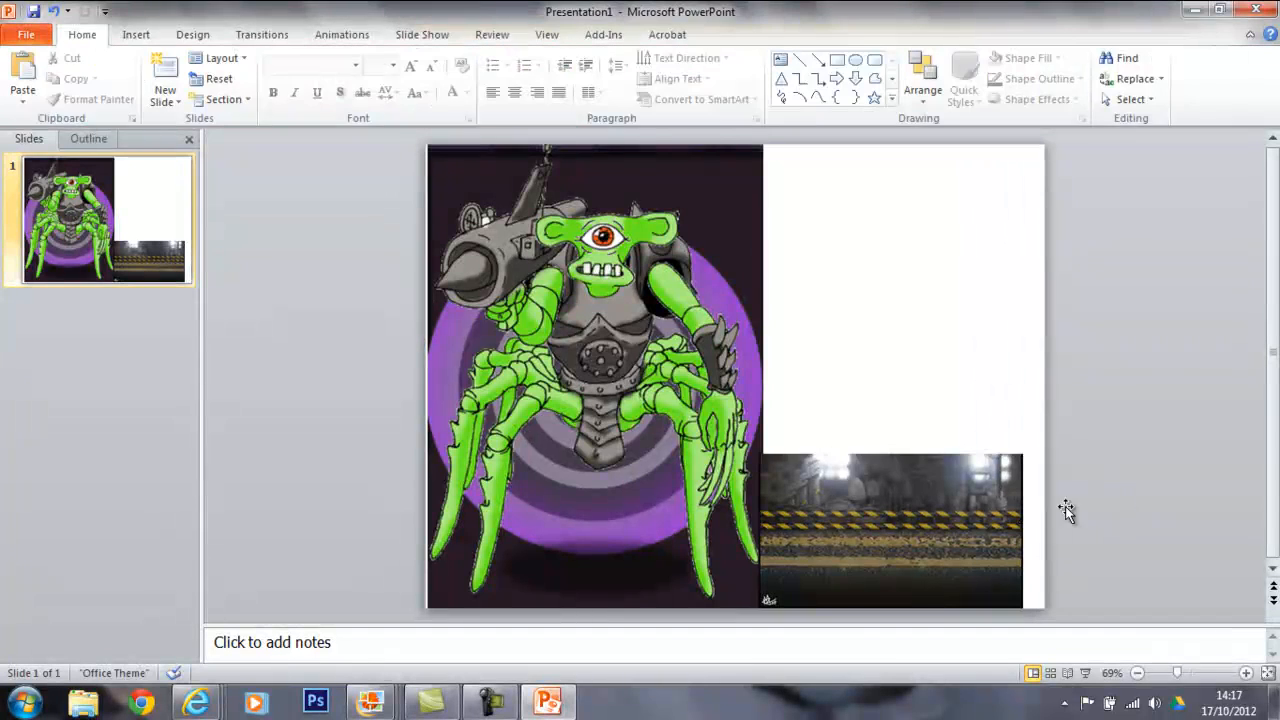
Enlarge the cropped background to cover the whole slide at about 19.05 × 25.53 cm and send it behind the monster picture.
left_click_drag(872, 530, 539, 215)
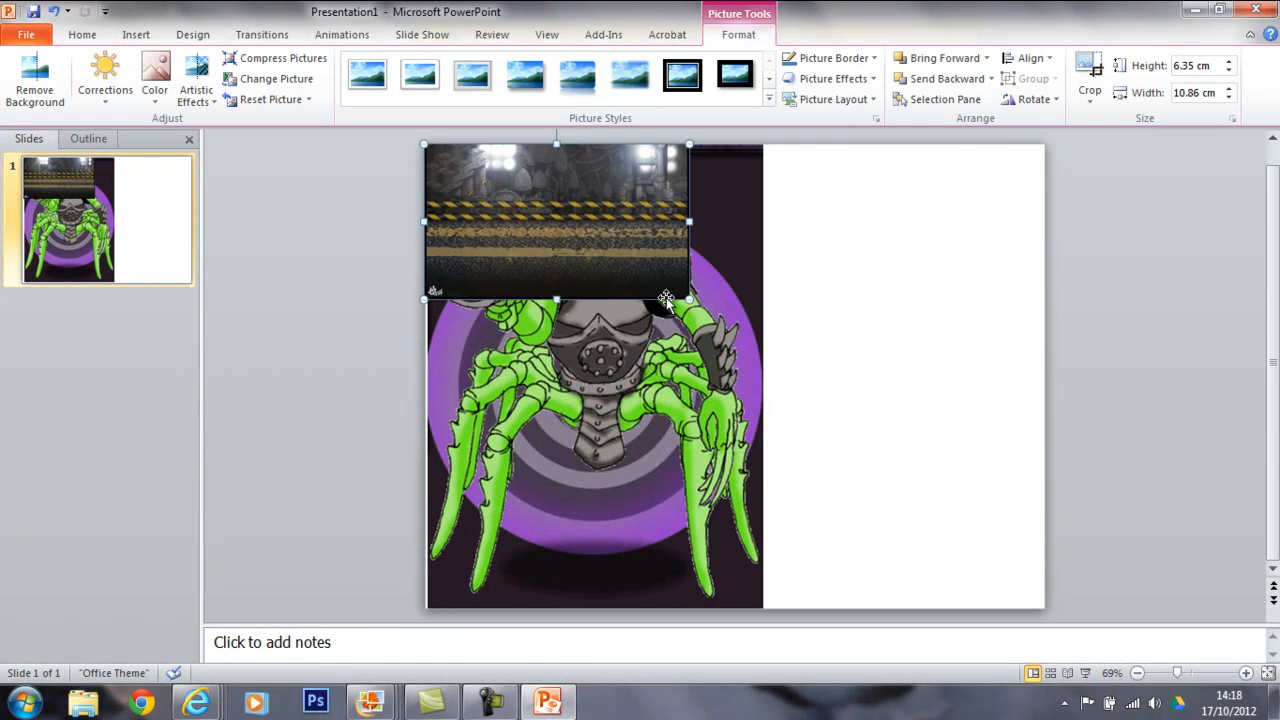
left_click_drag(689, 300, 872, 509)
left_click_drag(737, 500, 735, 502)
left_click_drag(741, 184, 740, 145)
left_click_drag(732, 557, 731, 608)
key("Left")
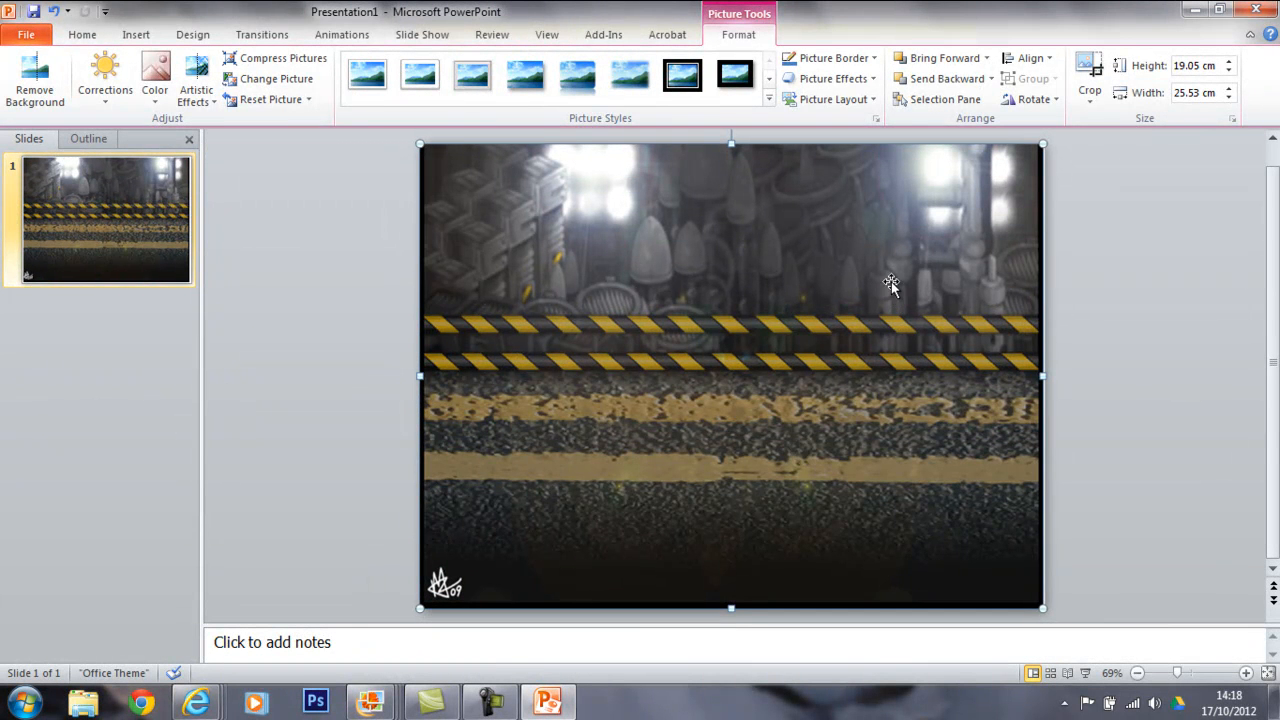
left_click(937, 80)
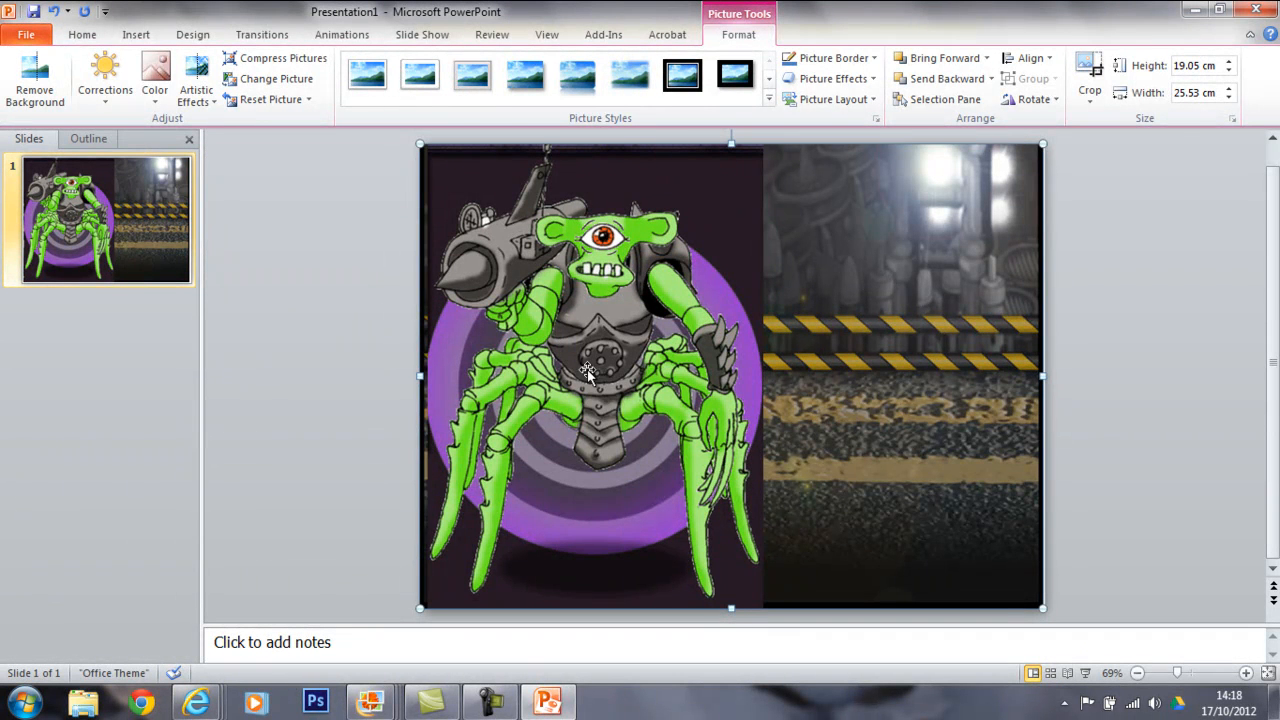
Start background removal on the monster picture and expand the selection area to enclose the whole monster, including its gun and leg tips.
left_click(588, 292)
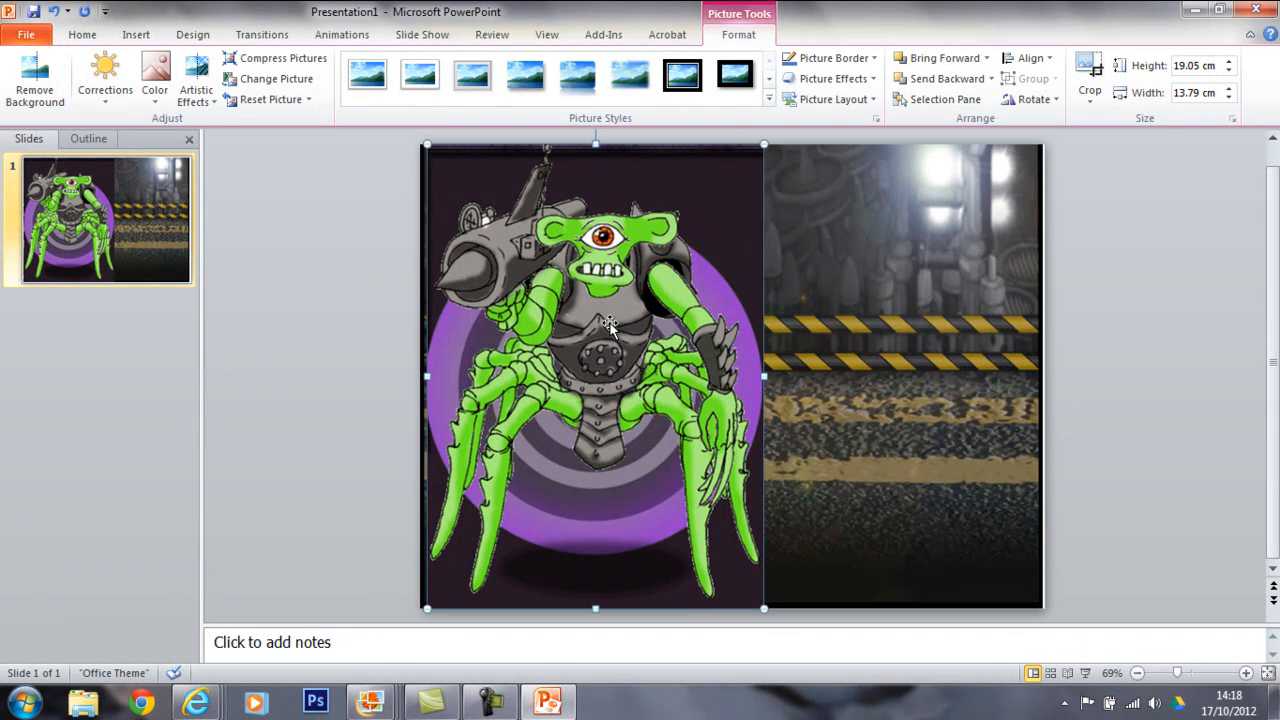
left_click(33, 90)
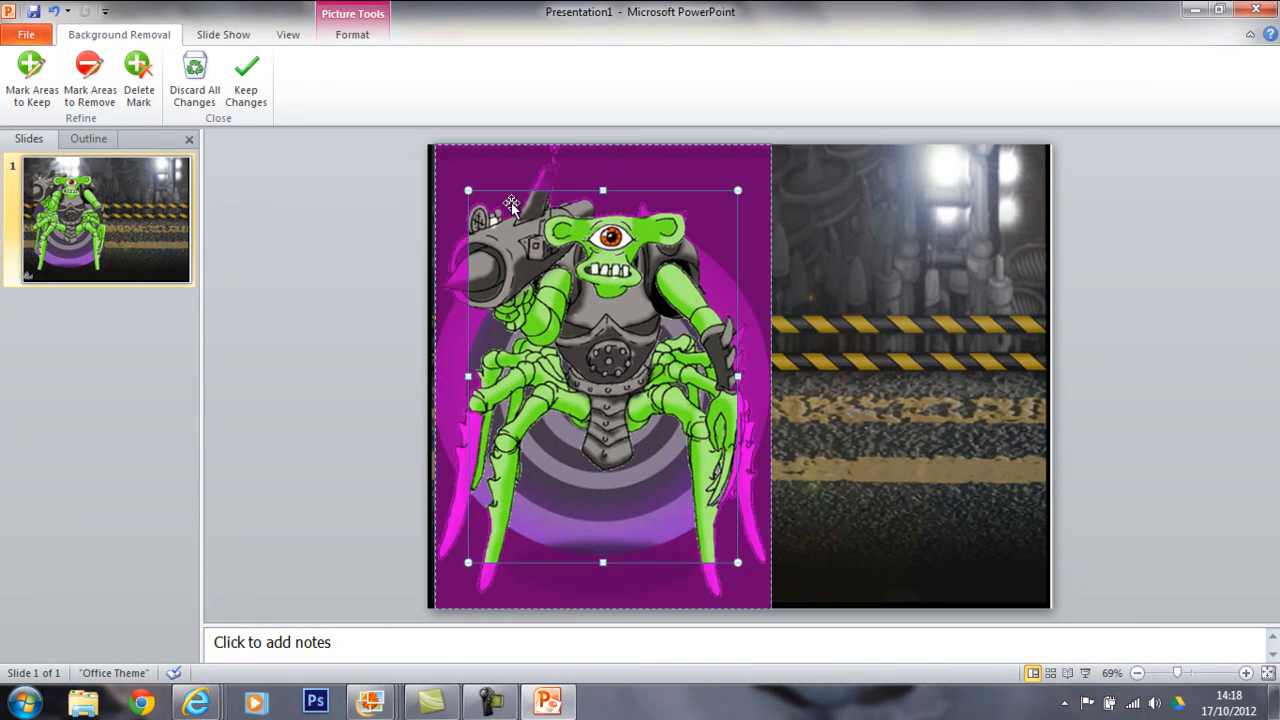
left_click_drag(468, 190, 428, 172)
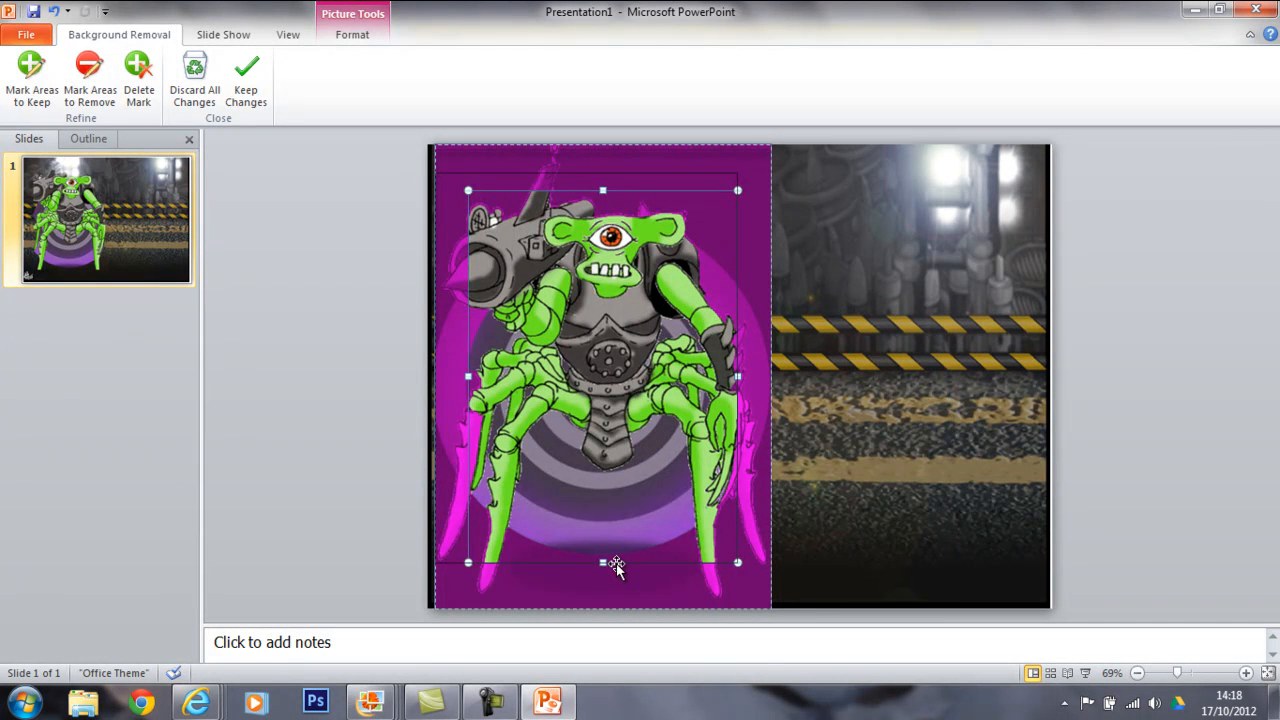
left_click_drag(588, 566, 597, 595)
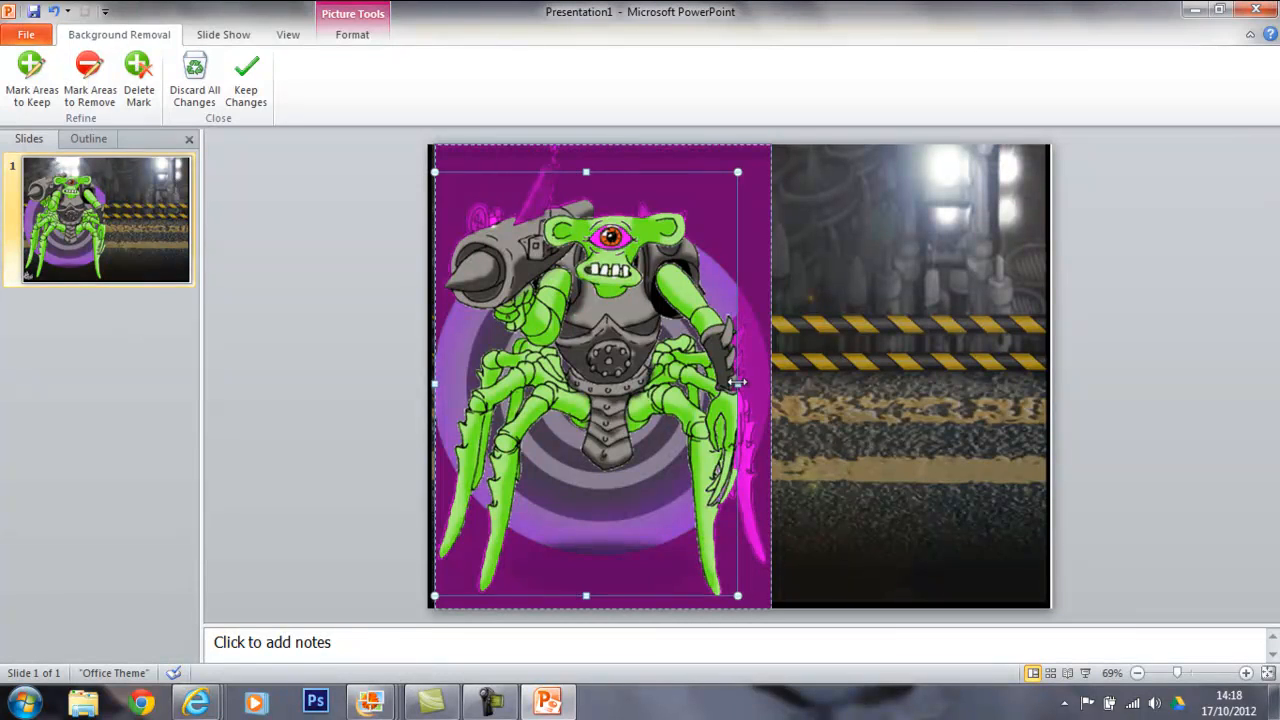
left_click_drag(745, 383, 764, 383)
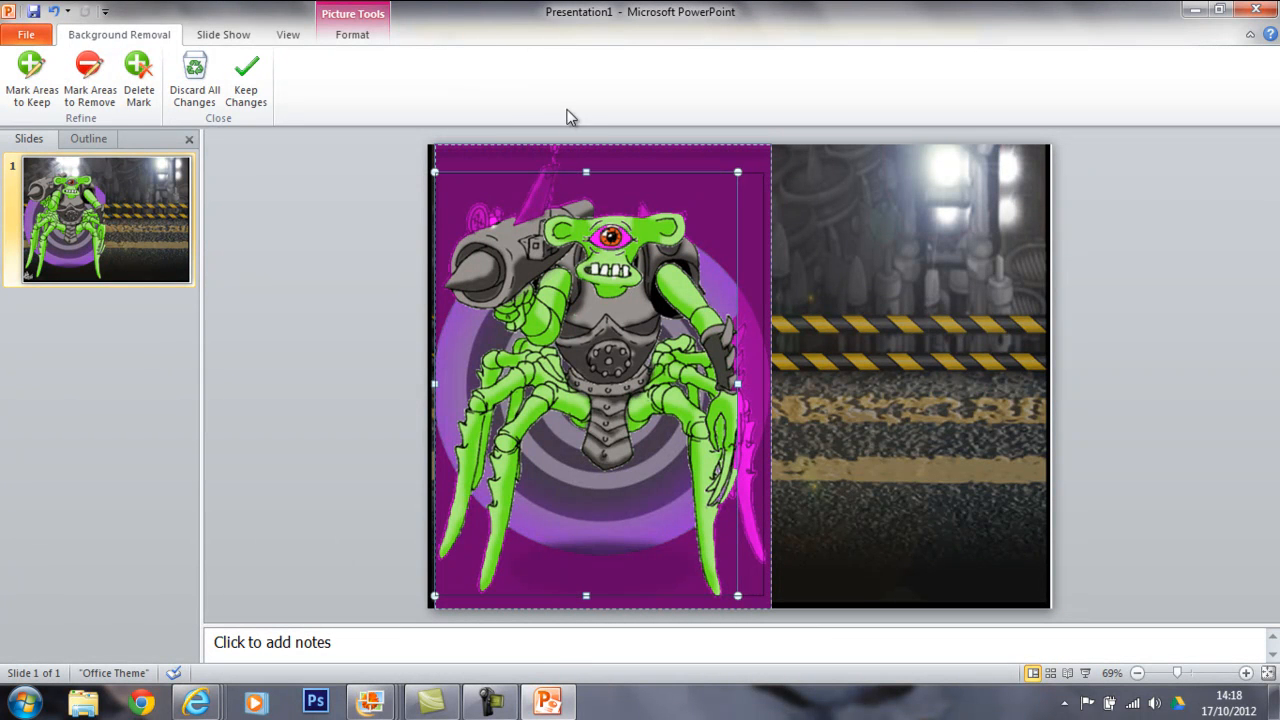
left_click_drag(603, 175, 596, 151)
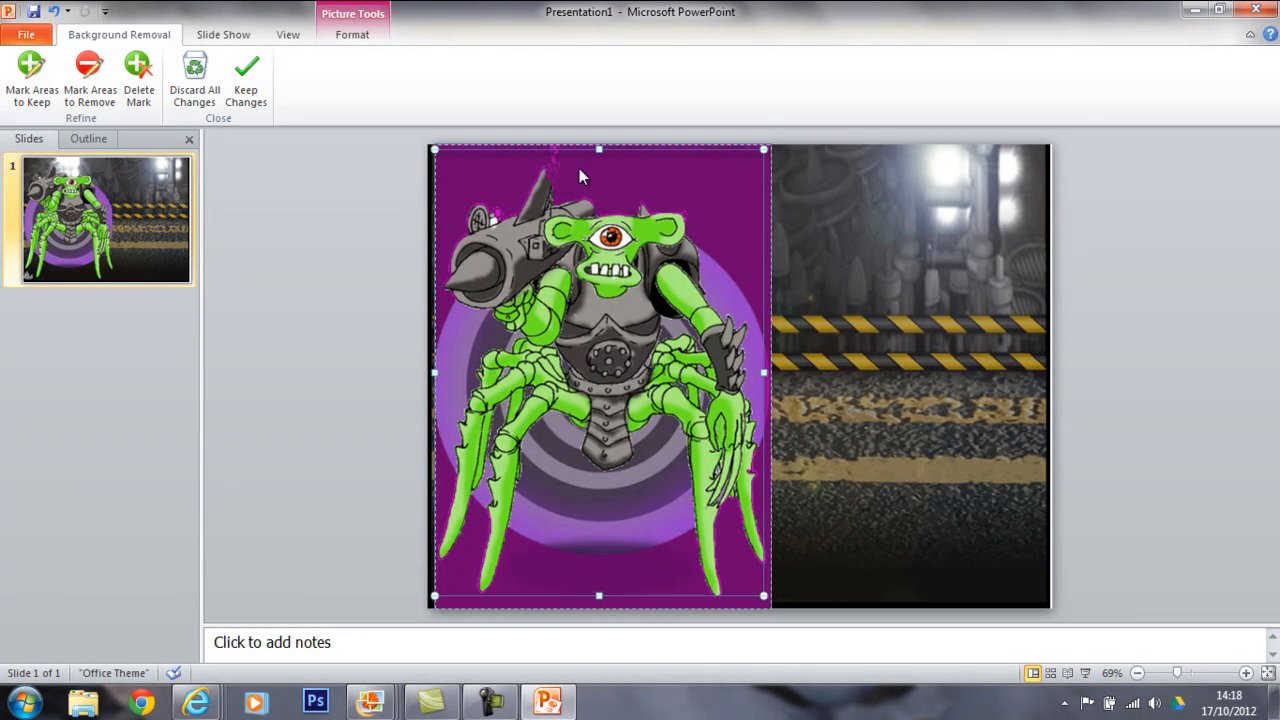
Mark the chain above the gun, the gun's sight and the shoulder spike as areas to keep.
left_click(30, 76)
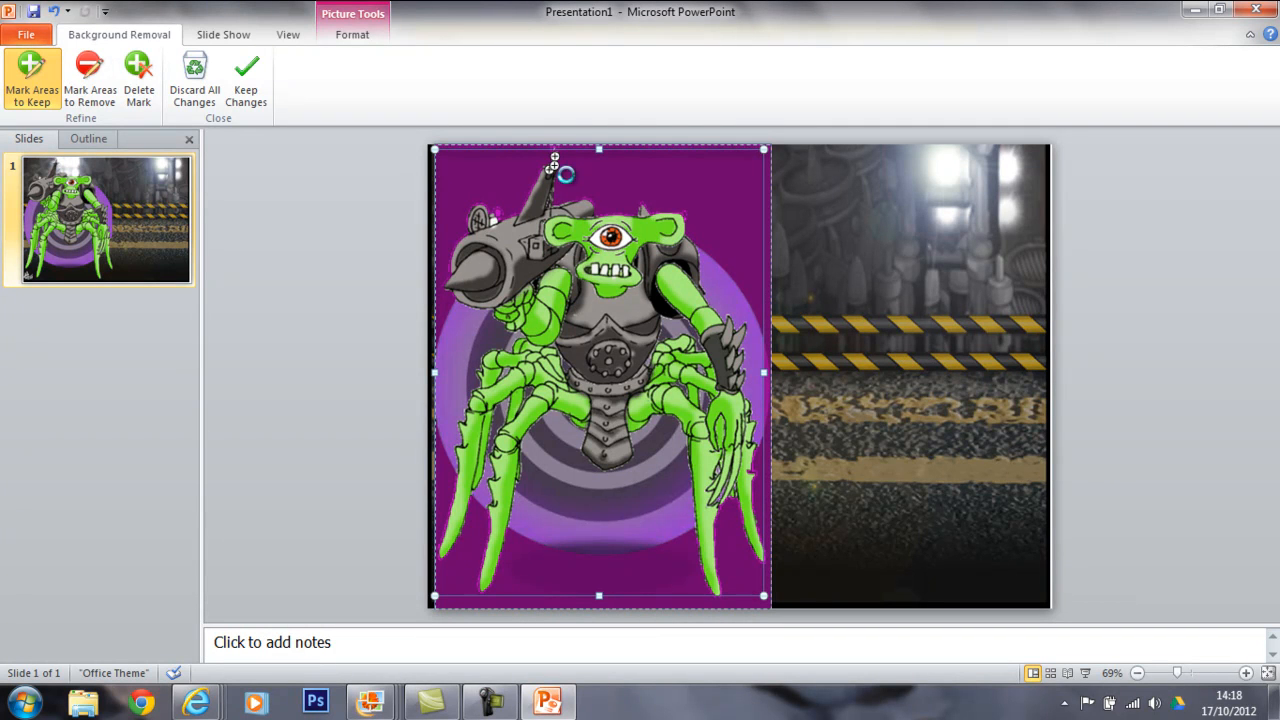
left_click(489, 215)
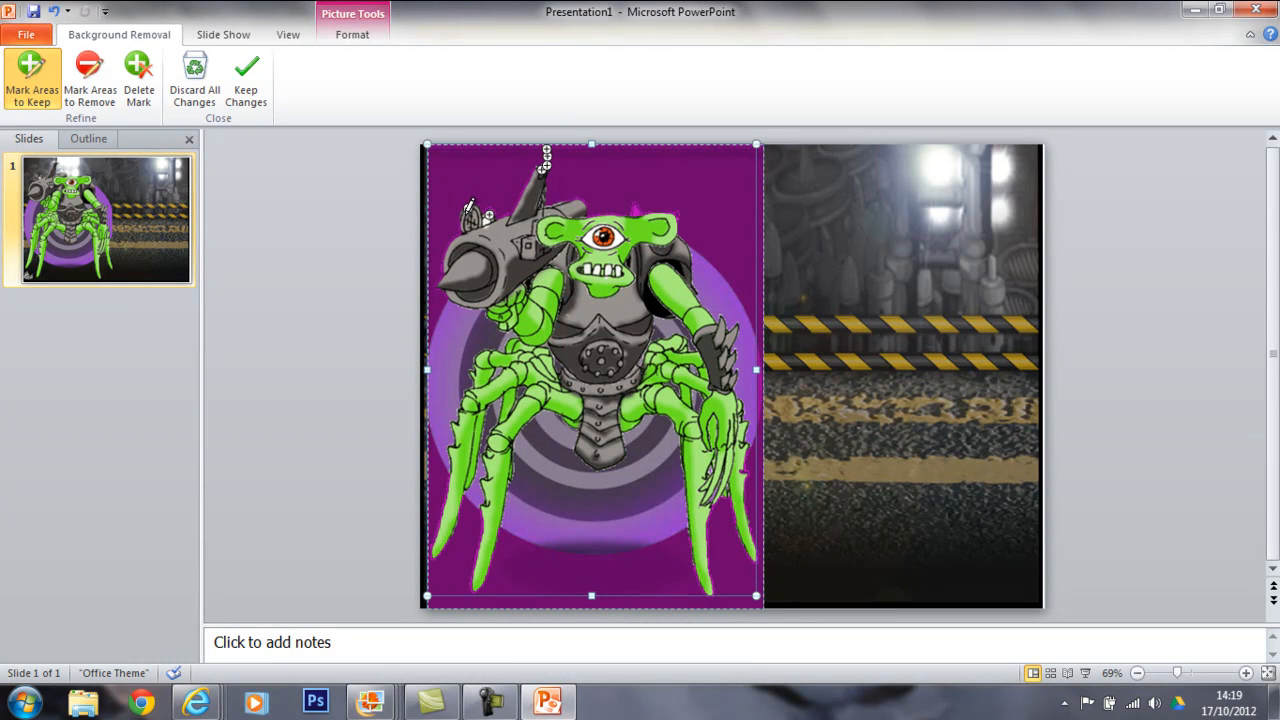
left_click(634, 211)
Mark the purple background beneath the gun arm and between the legs on the gun side as areas to remove.
left_click(88, 95)
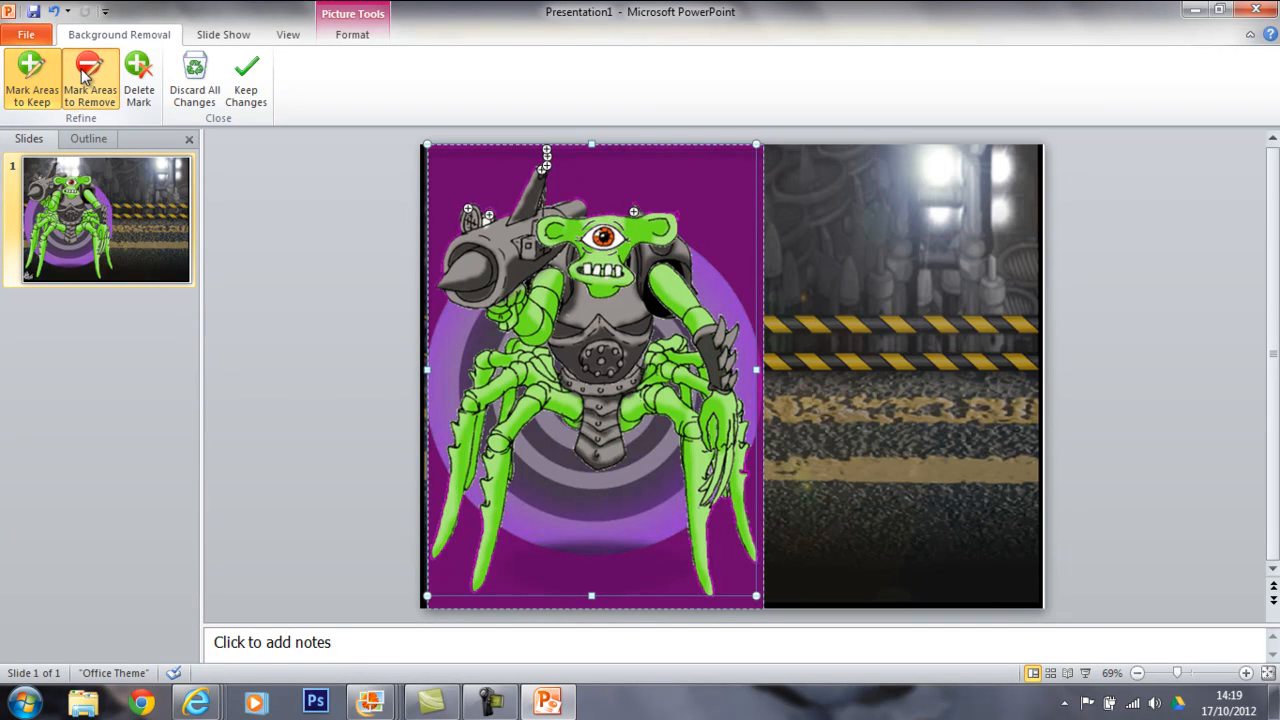
left_click_drag(453, 330, 499, 343)
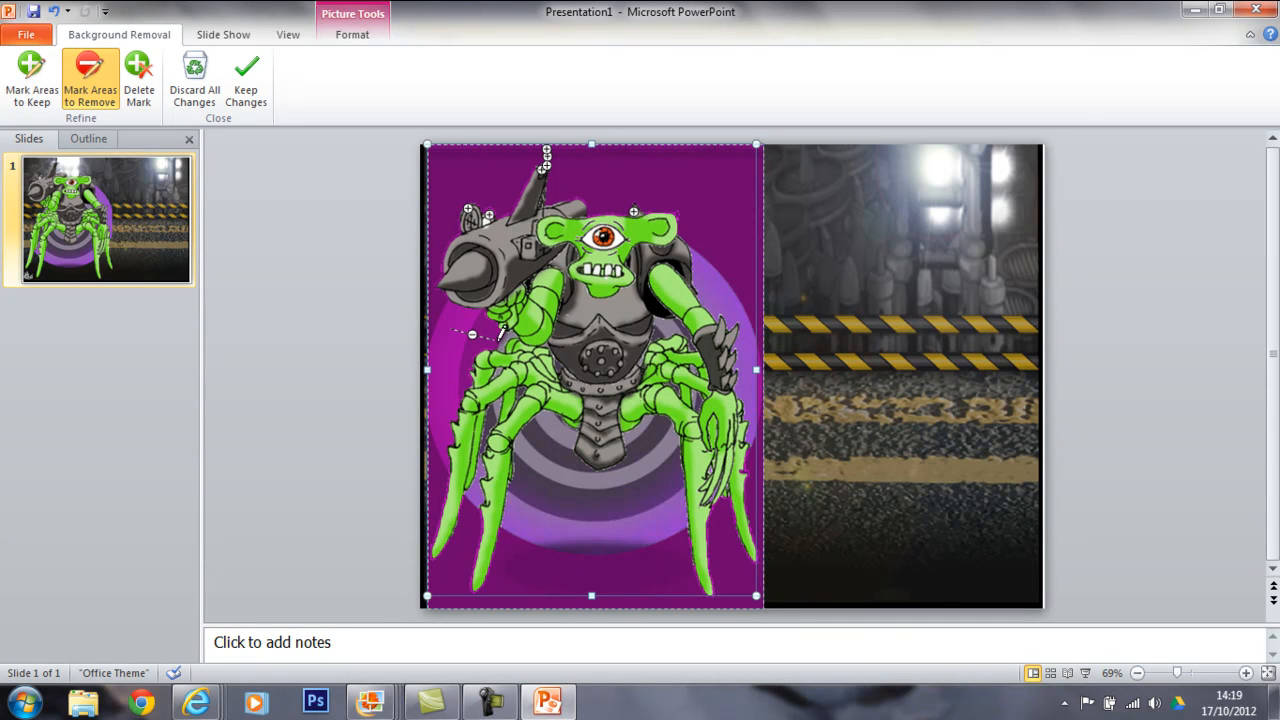
left_click(503, 341)
left_click(499, 373)
left_click(520, 391)
left_click(479, 480)
left_click(492, 417)
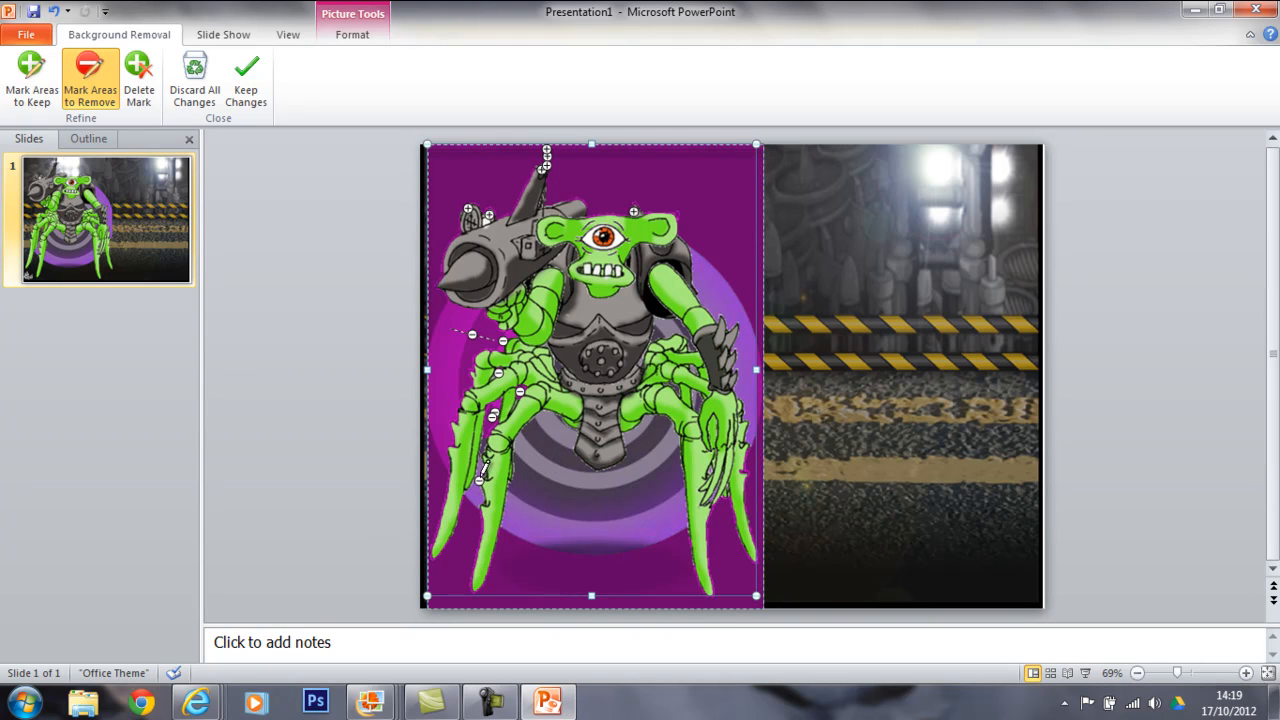
left_click(480, 468)
left_click(476, 497)
Mark the remaining purple circle between the legs and around the clawed arm for removal, and keep the background removal changes.
left_click_drag(560, 416, 560, 416)
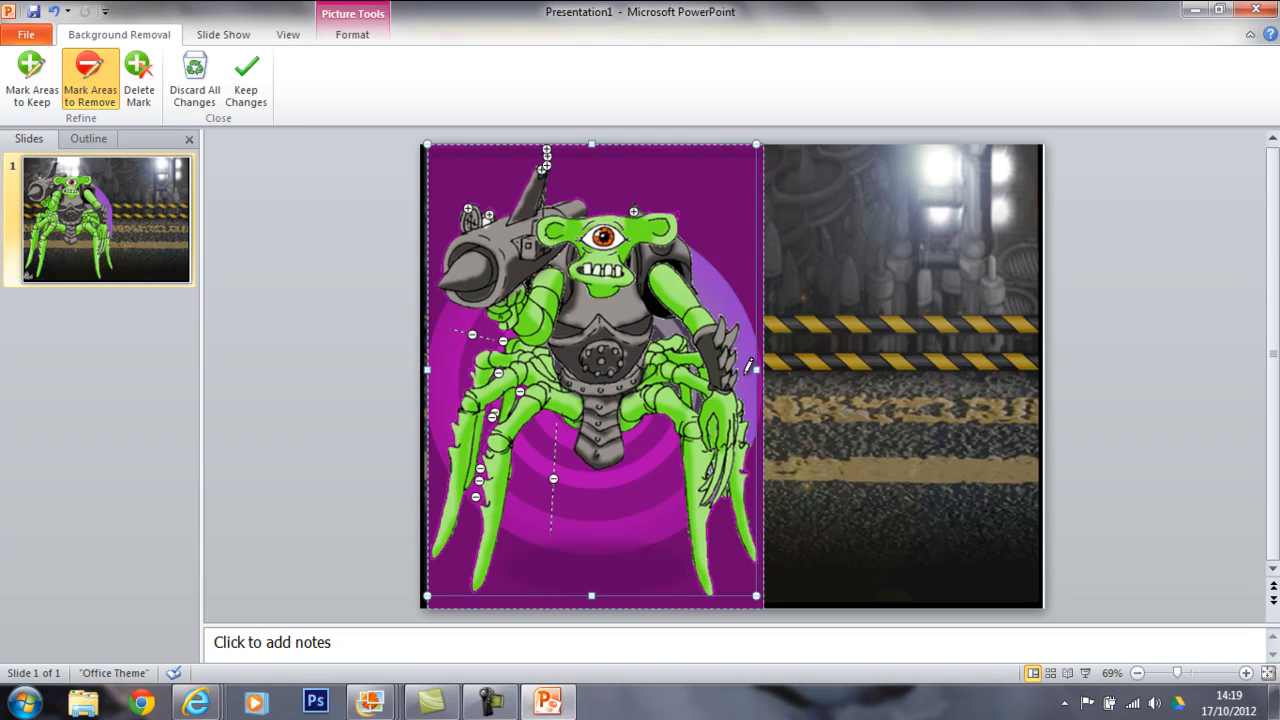
left_click_drag(733, 311, 738, 322)
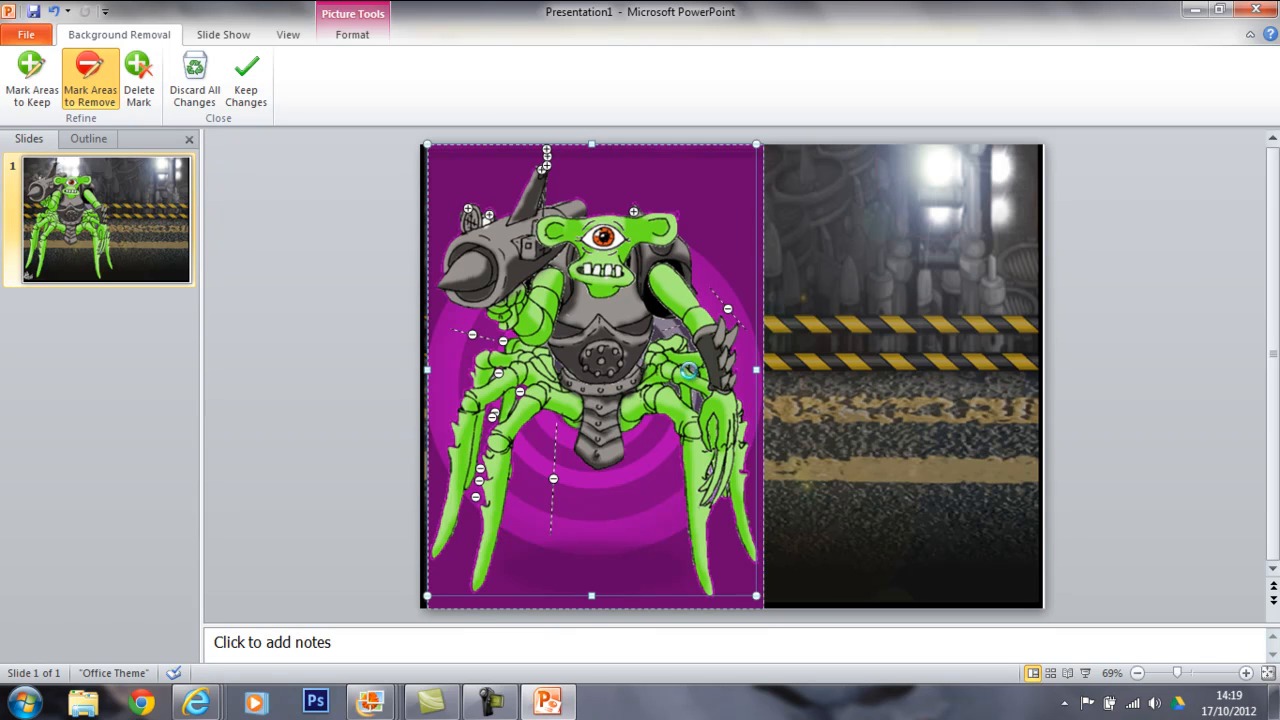
left_click(693, 402)
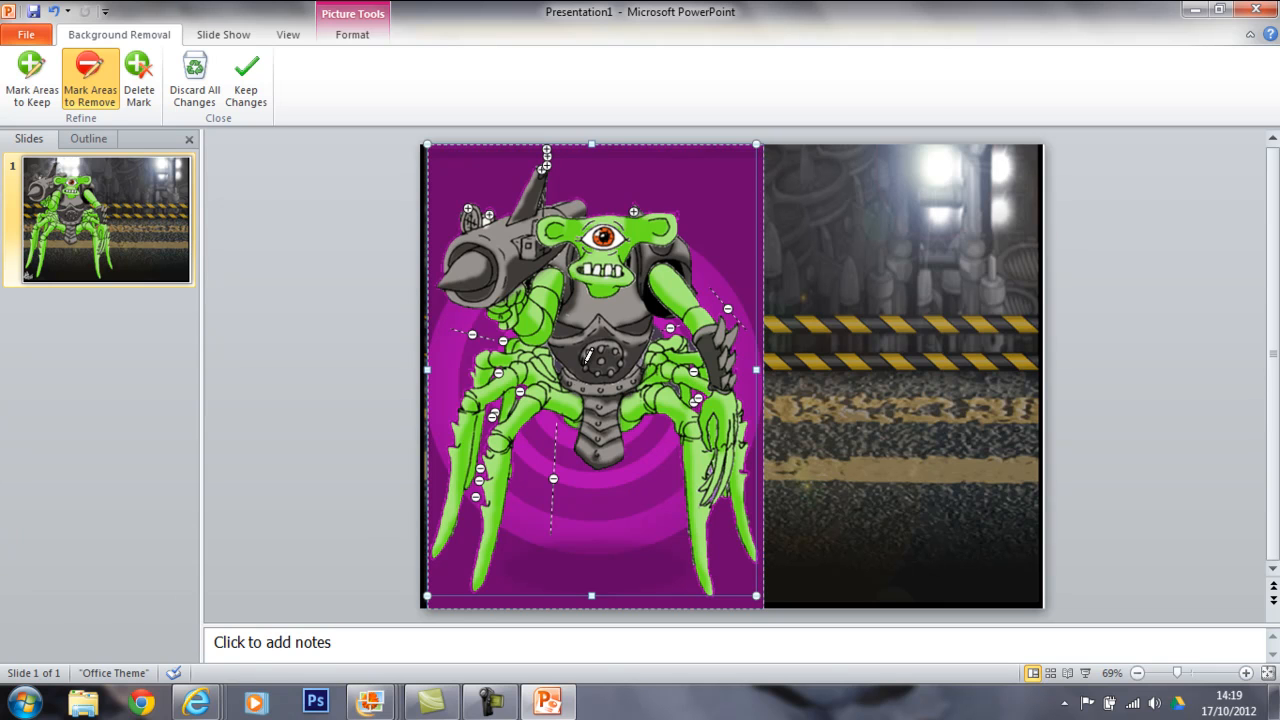
left_click(246, 86)
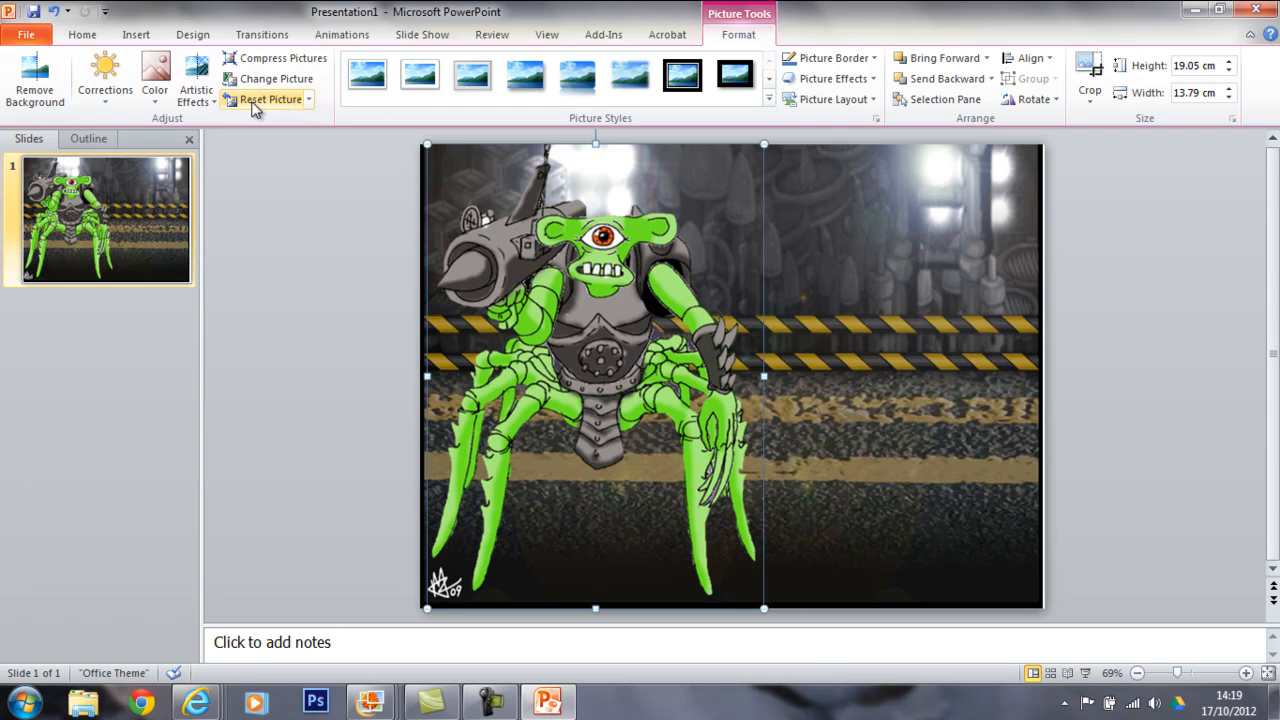
Add the text "cyclops" as black WordArt with a white outline and place it above the monster's head.
left_click(134, 35)
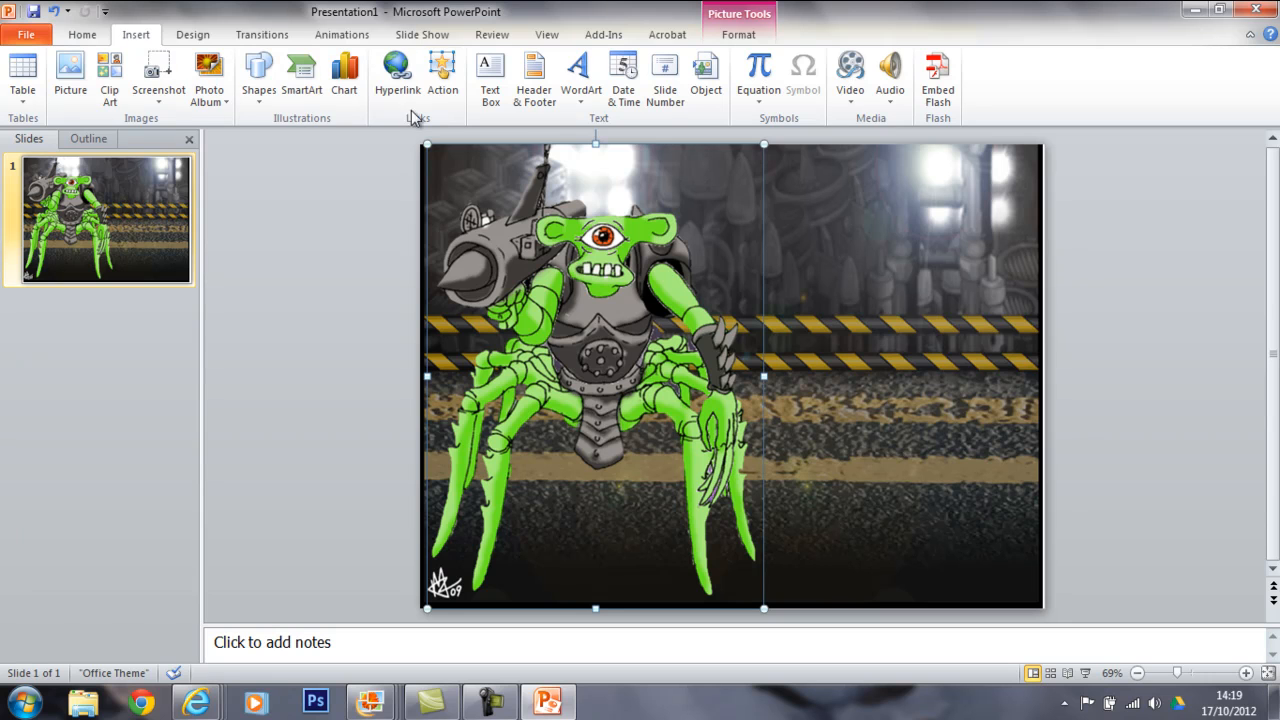
left_click(580, 75)
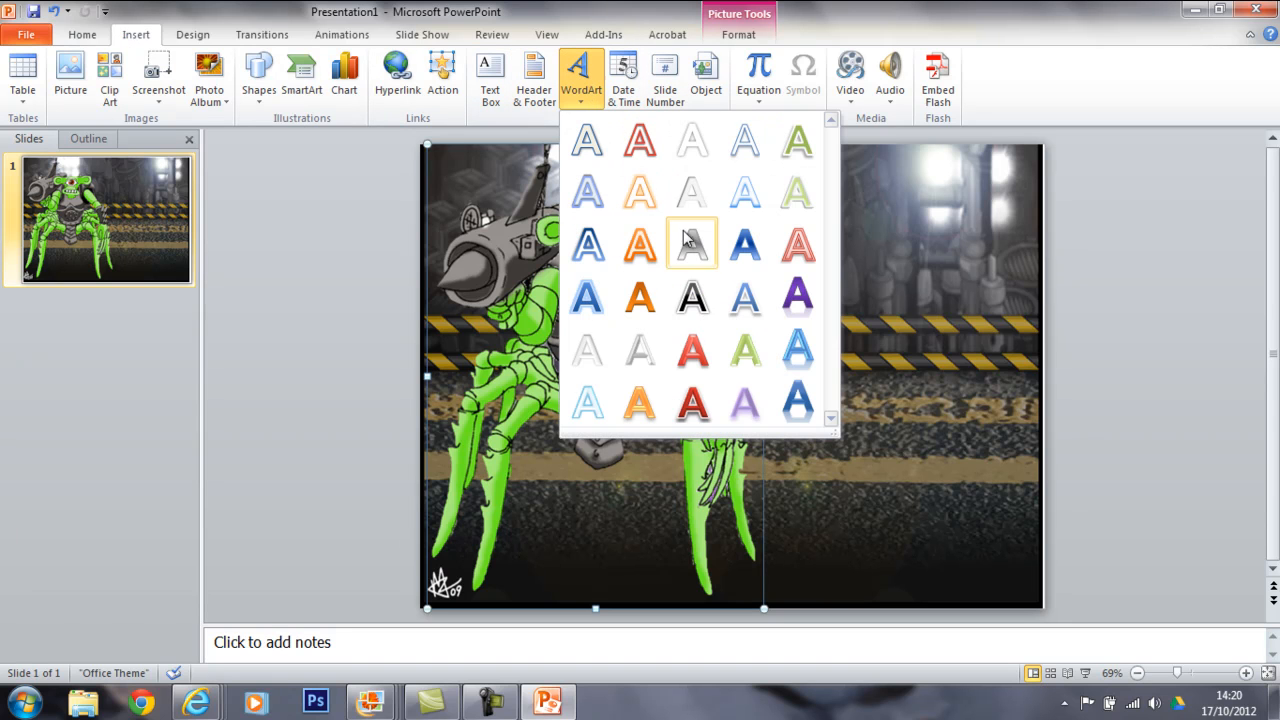
left_click(690, 298)
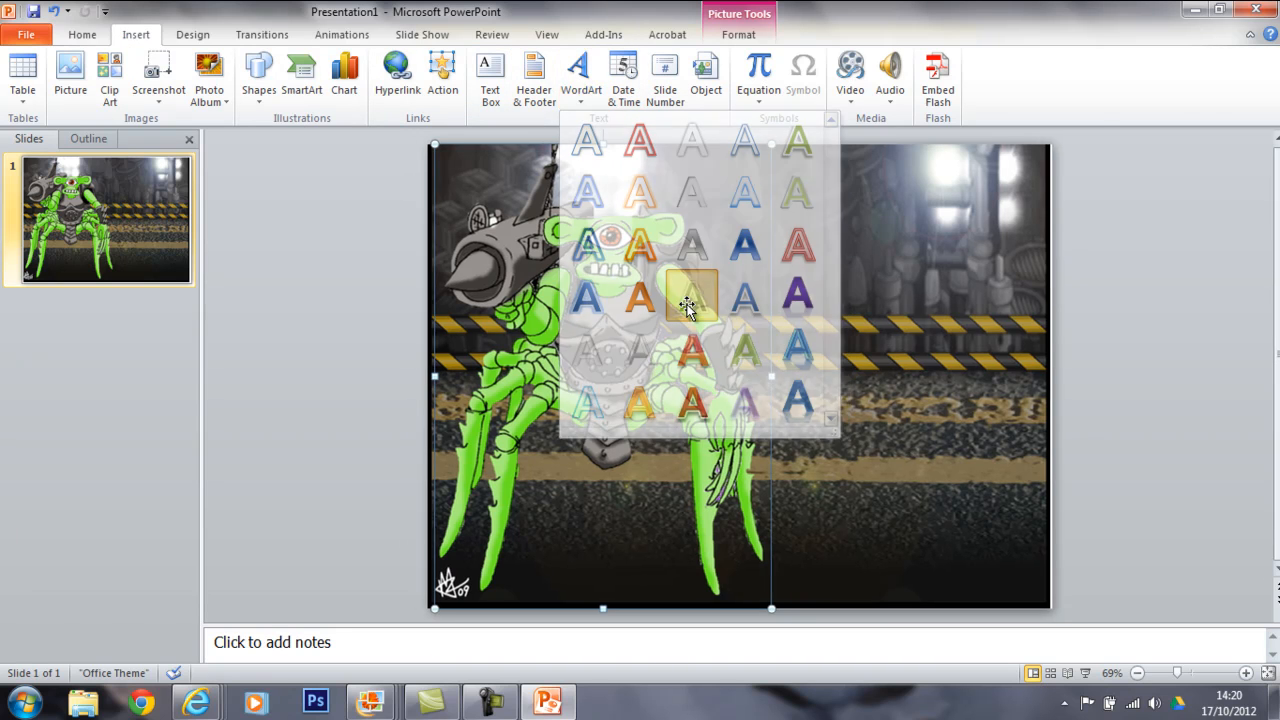
left_click(871, 384)
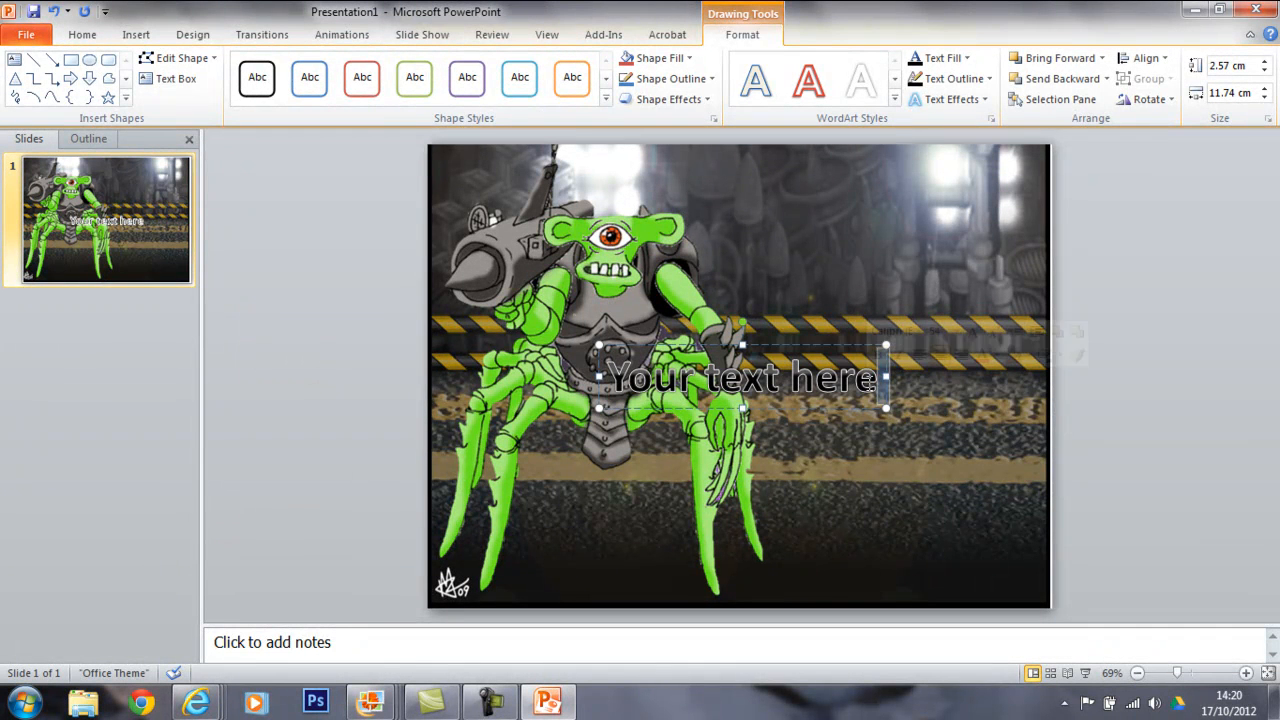
left_click_drag(872, 384, 606, 383)
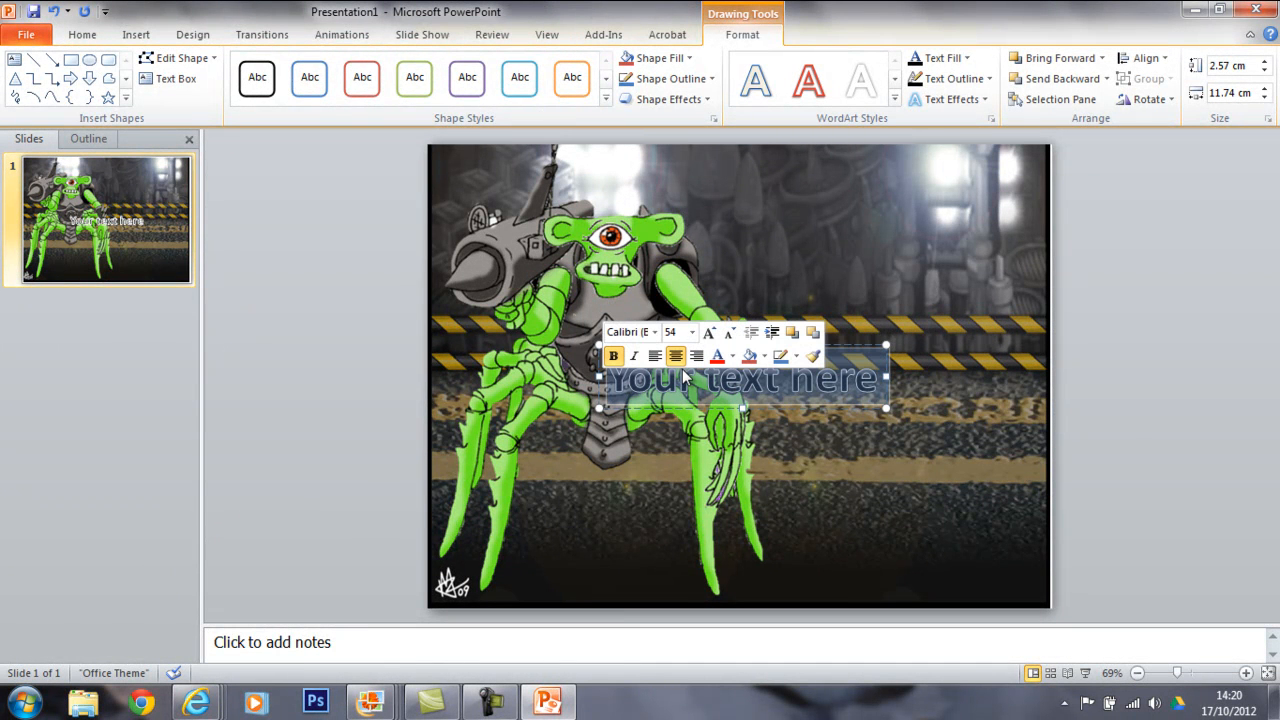
type("cyclops")
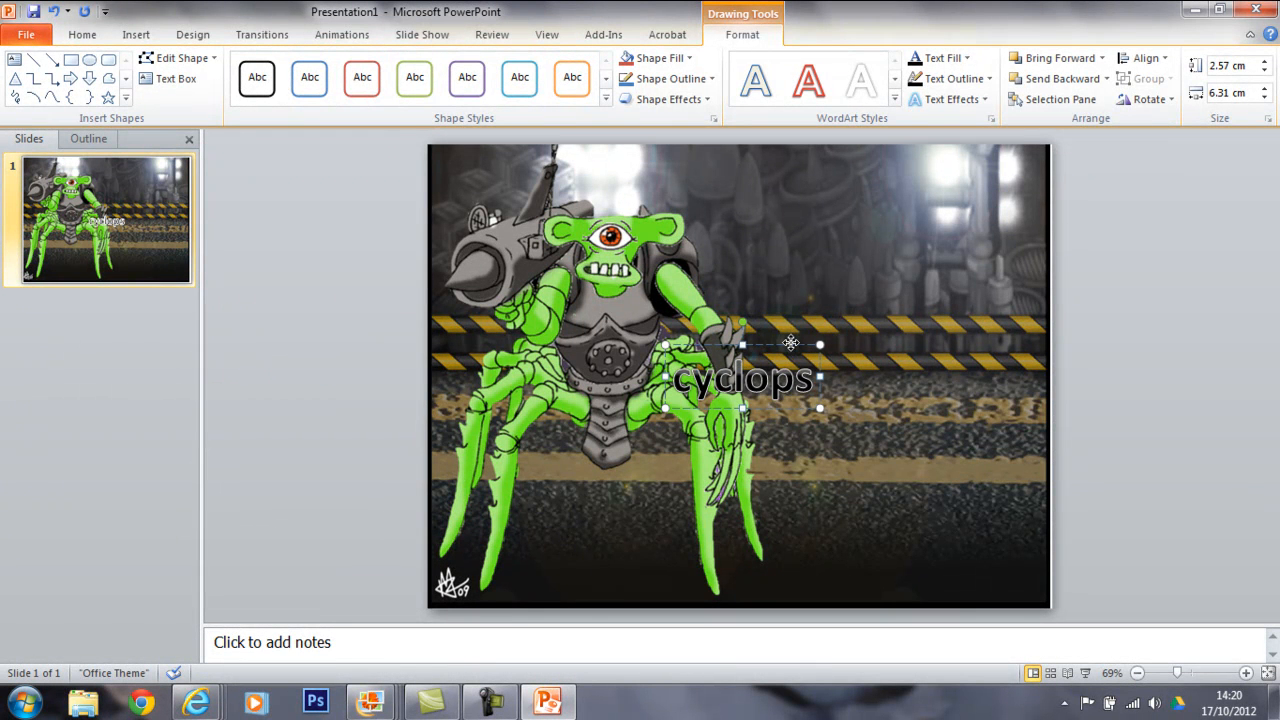
left_click_drag(746, 277, 705, 134)
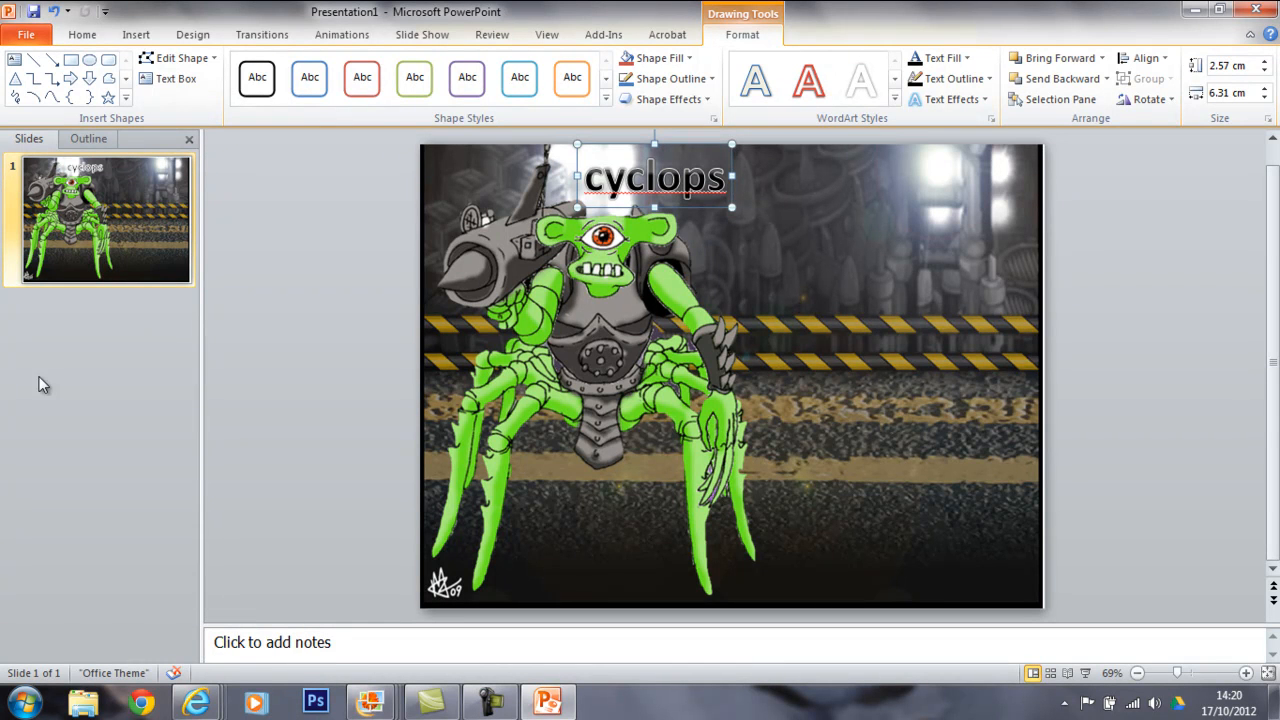
Switch to Windows Explorer and preview the monster image from the Documents library, closing the preview when done.
left_click(83, 708)
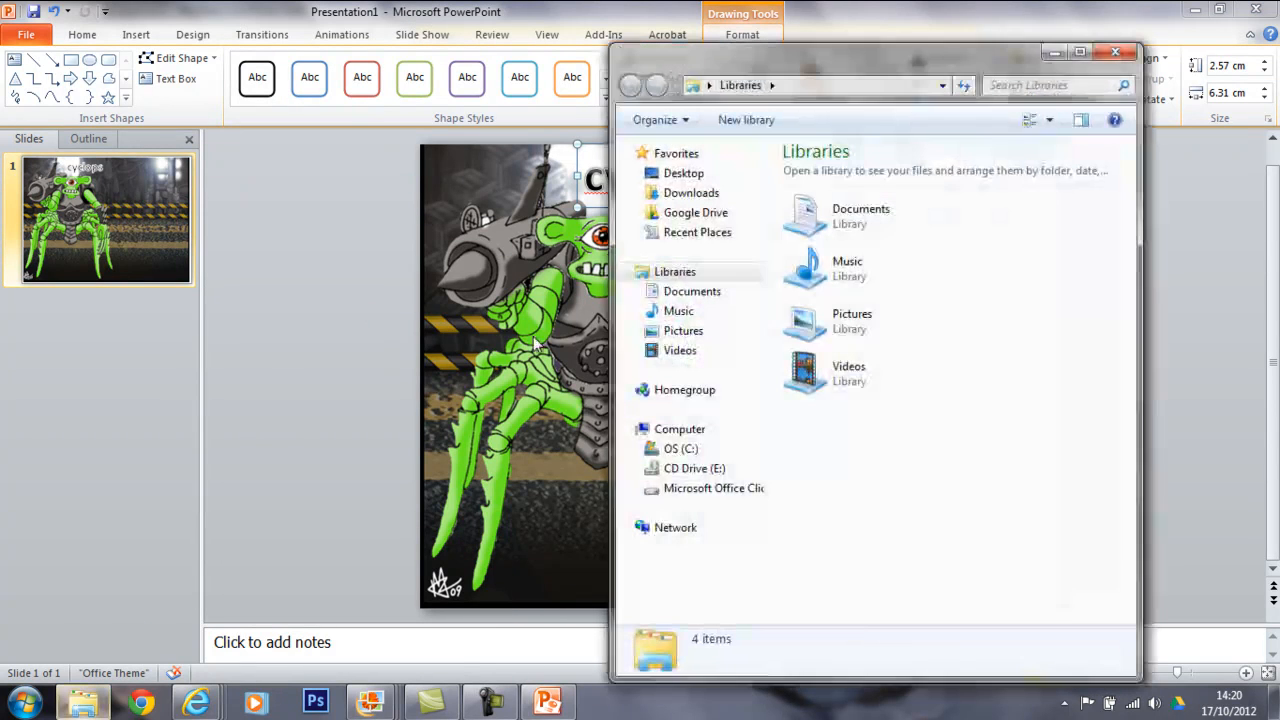
double_click(911, 220)
left_click_drag(1130, 270, 1135, 514)
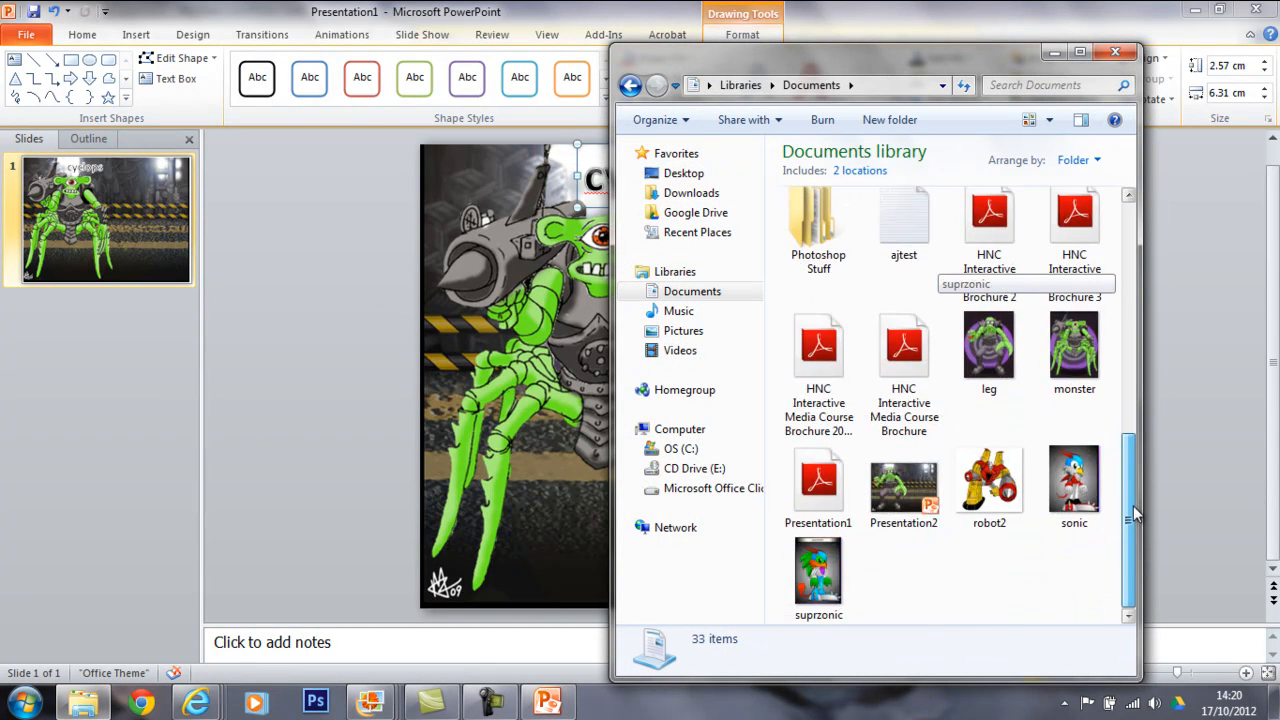
left_click(1072, 344)
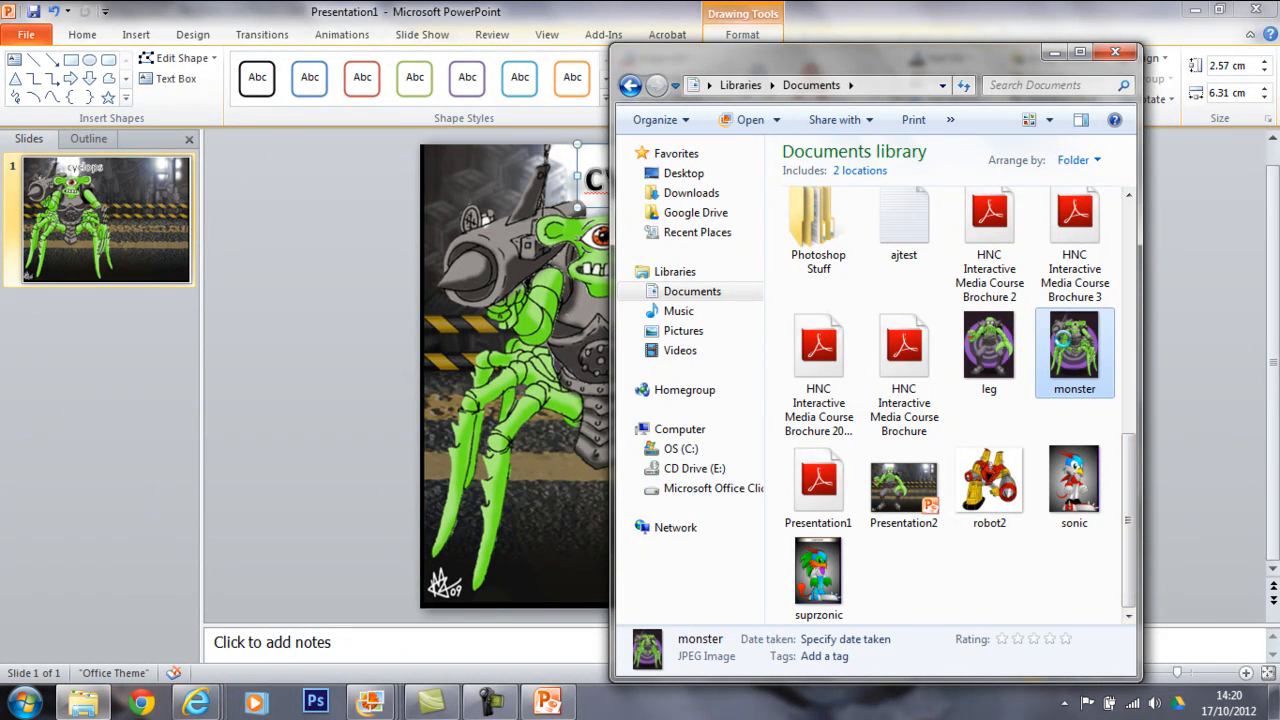
right_click(1074, 342)
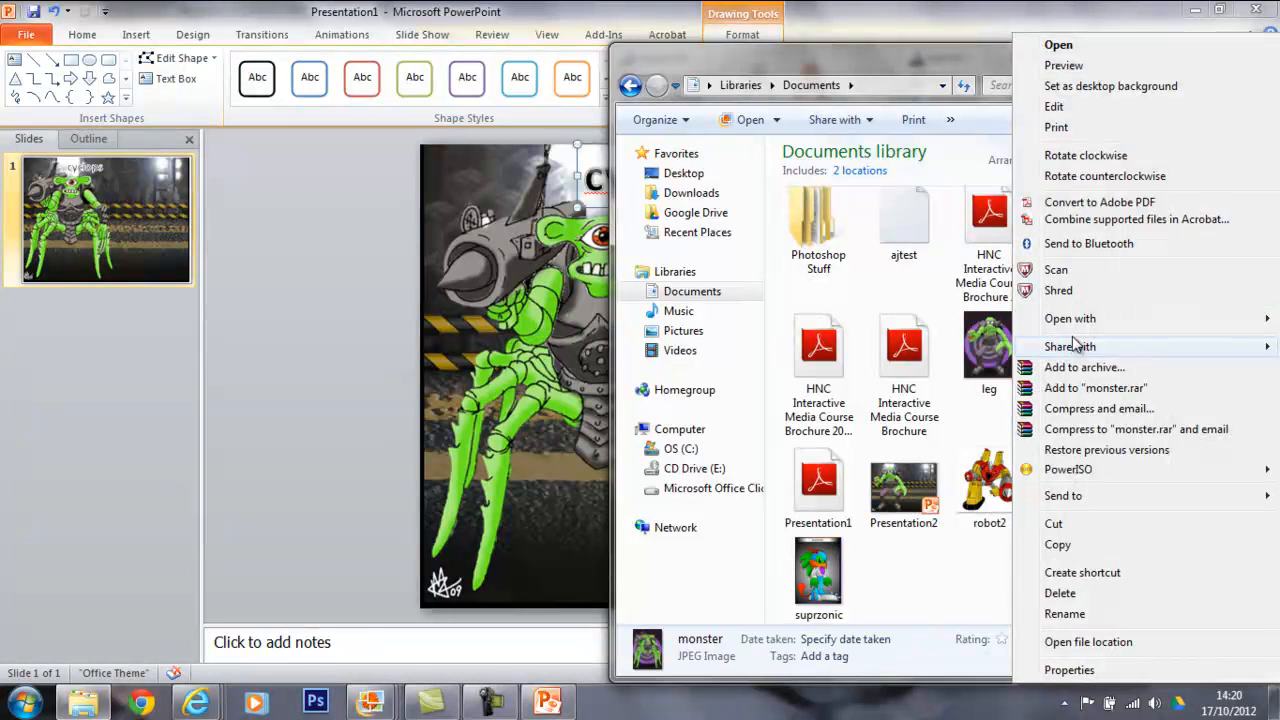
left_click(1085, 66)
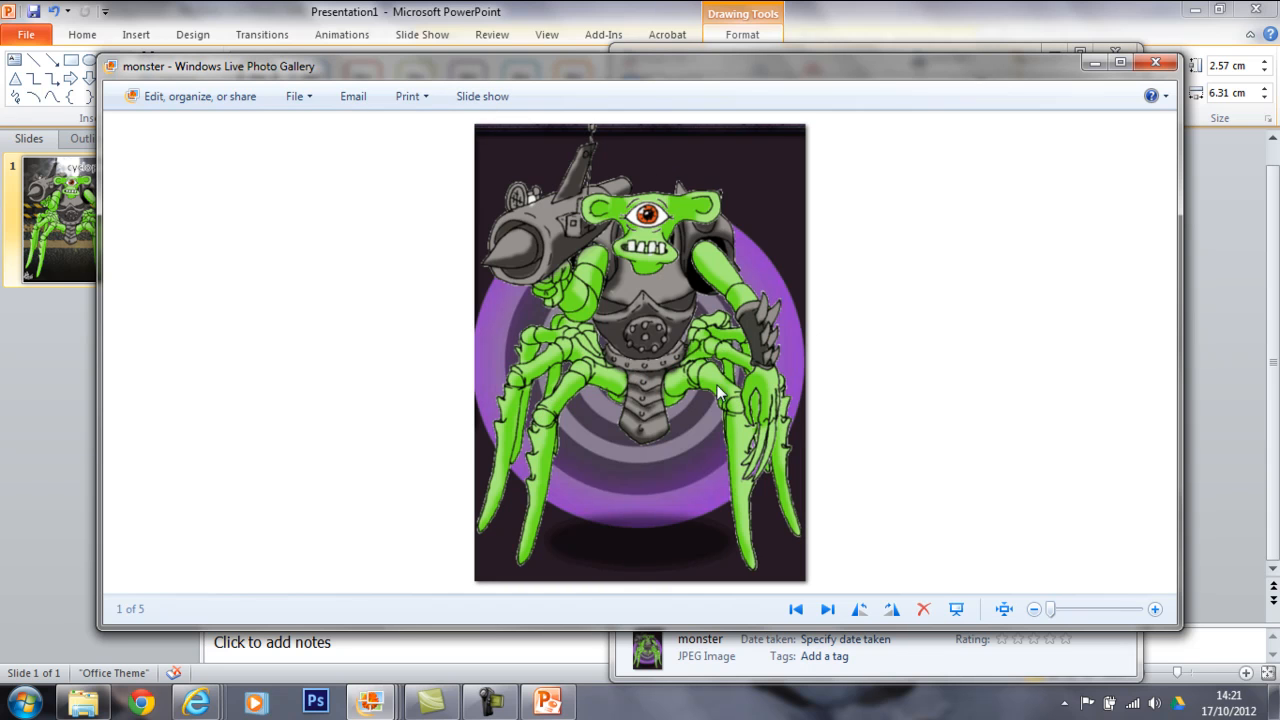
left_click(1155, 62)
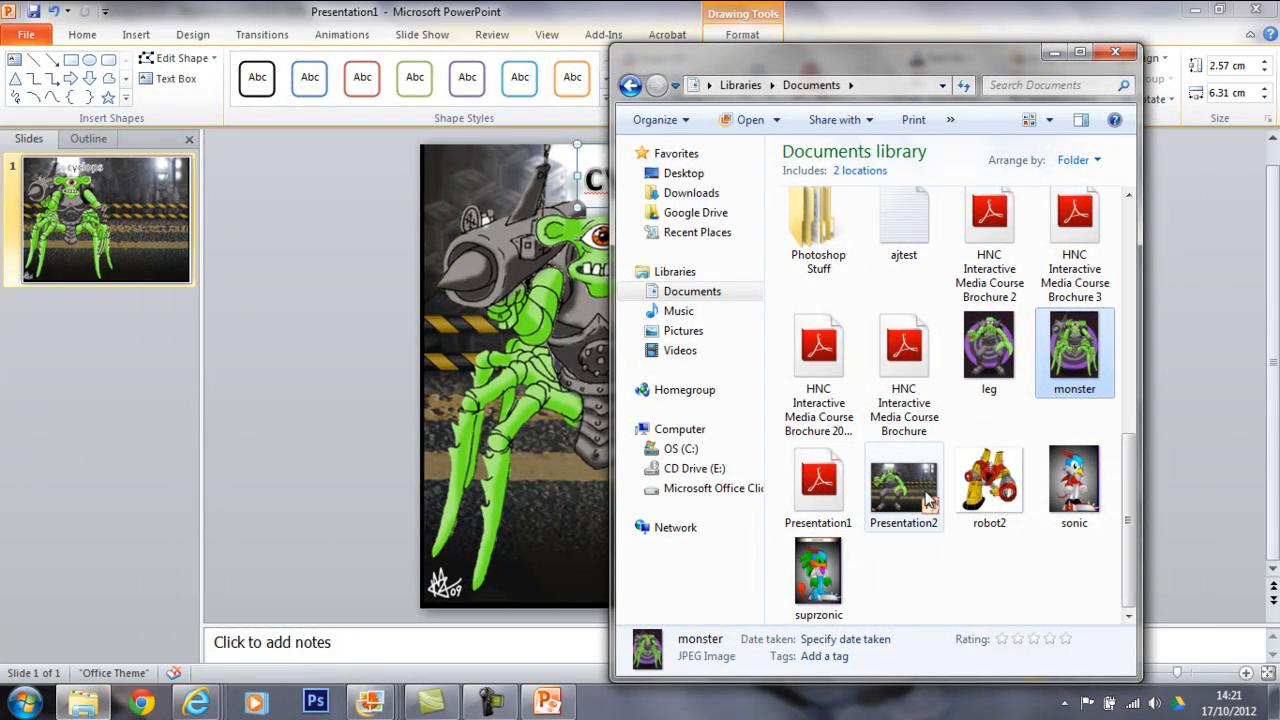